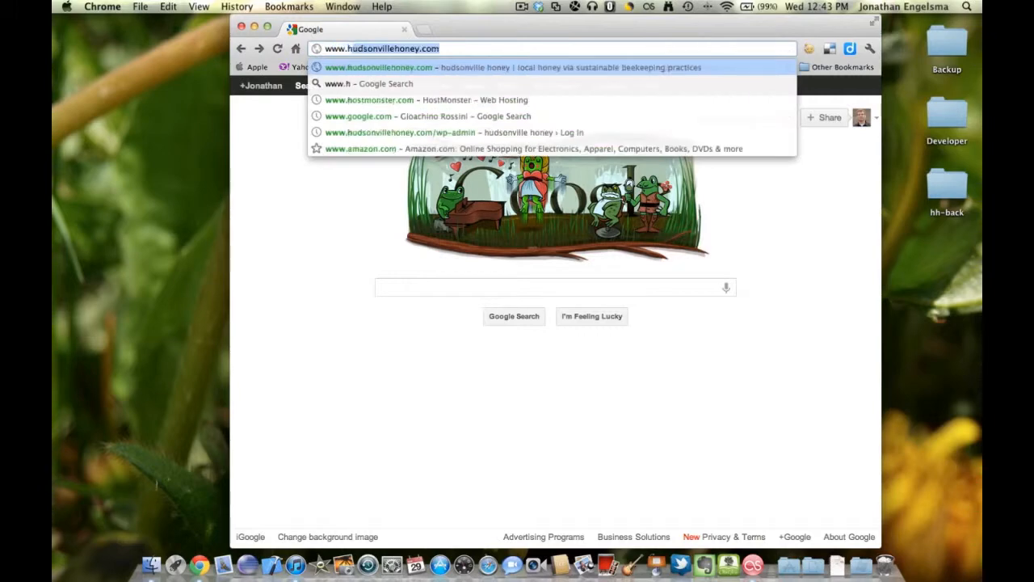
key("Return")
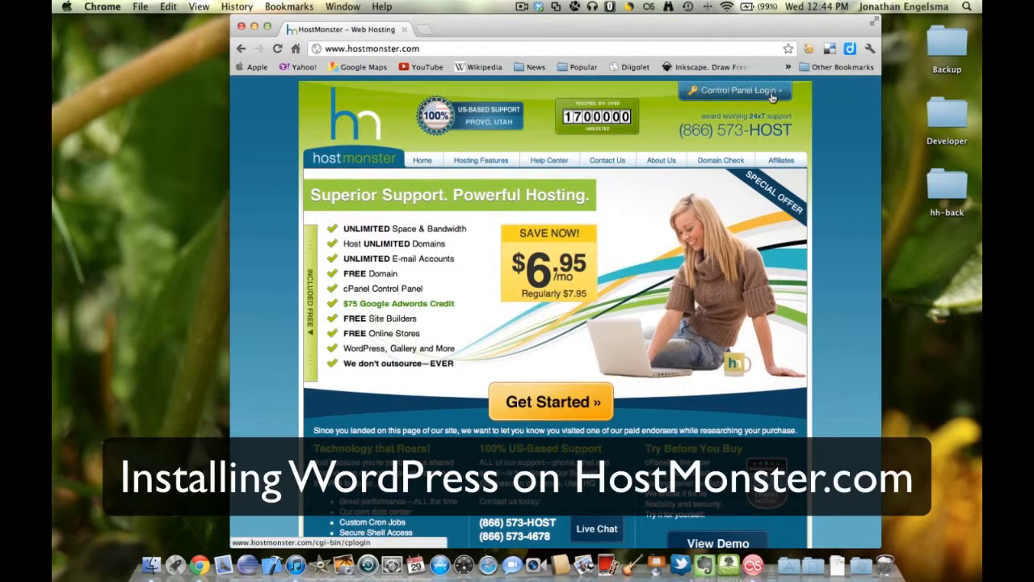
left_click(738, 96)
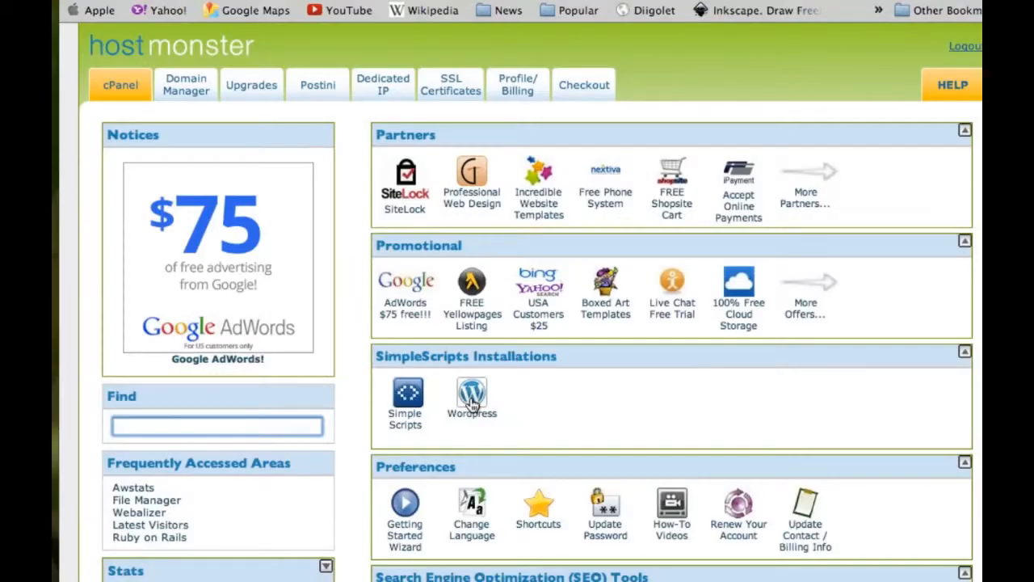
left_click(472, 402)
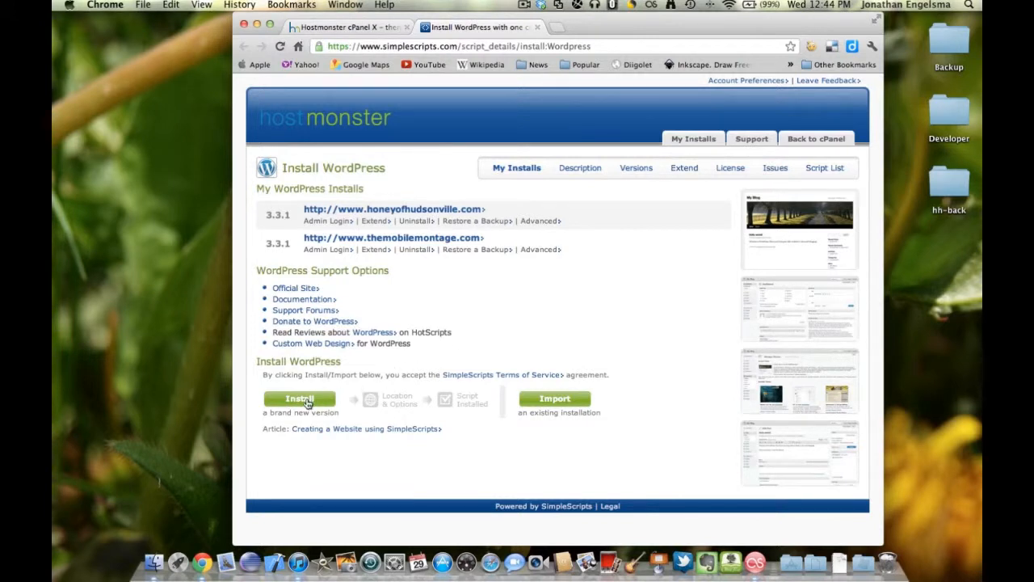
left_click(306, 403)
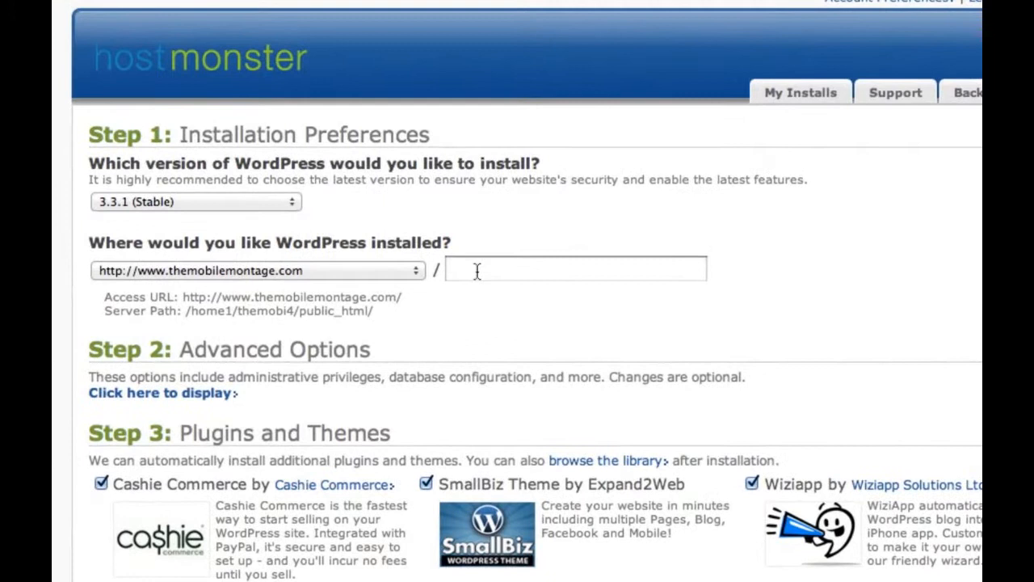
Set the install directory to demosite and, in the advanced options, name the site My Beekeeping Blog.
left_click(476, 271)
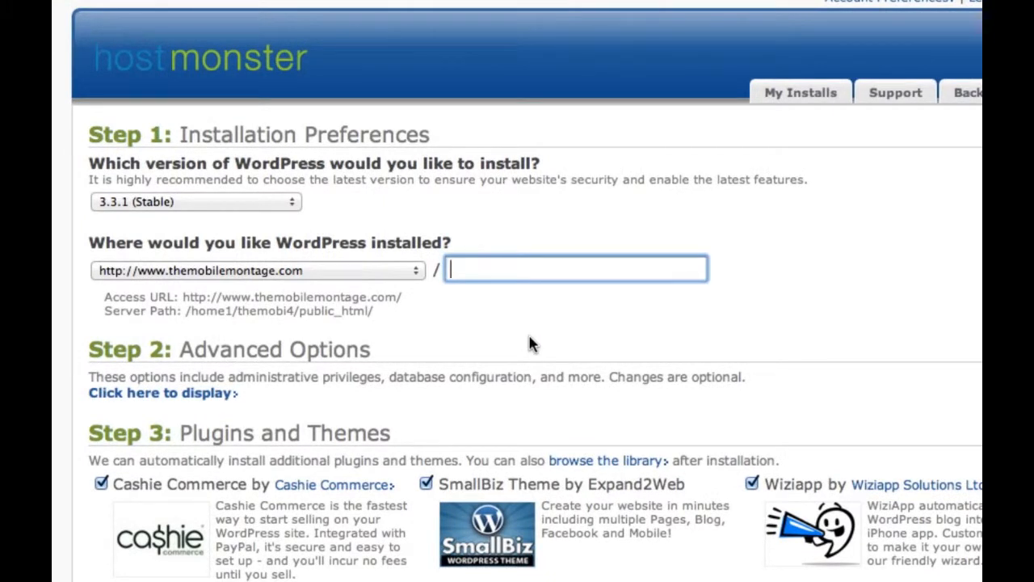
type("demosite")
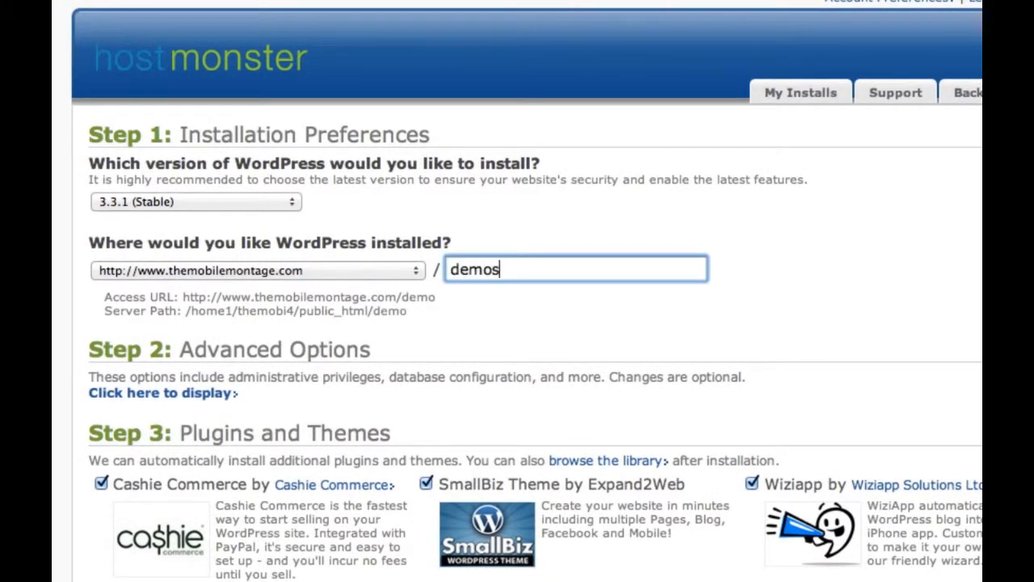
left_click(223, 394)
left_click(187, 417)
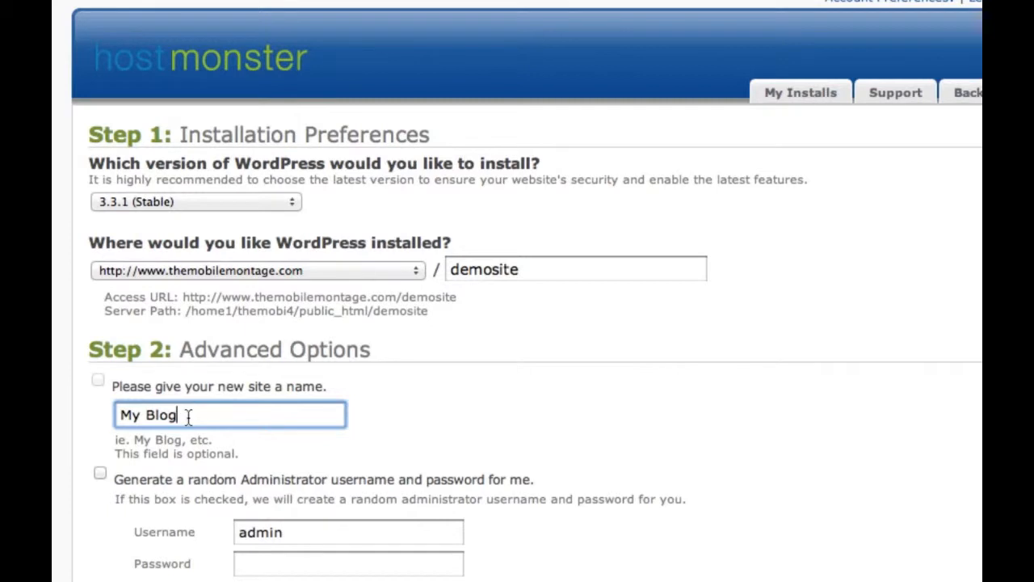
key("Left")
key("Left")
key("Left")
key("Left")
type("Beekeeping")
Exclude the Cashie Commerce, SmallBiz Theme and Wiziapp add-ons from the installation.
scroll(312, 513, "down", 5)
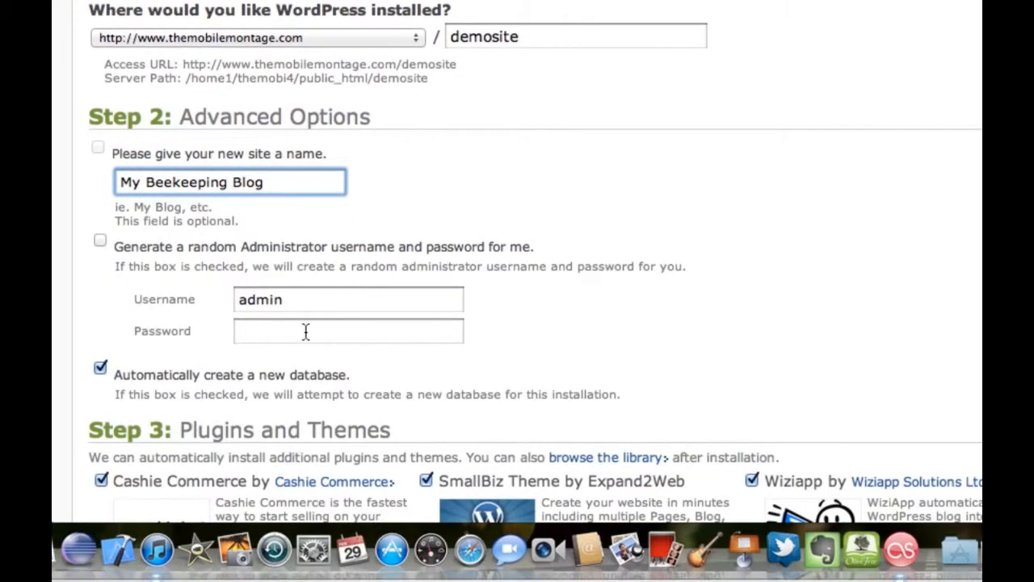
left_click(305, 332)
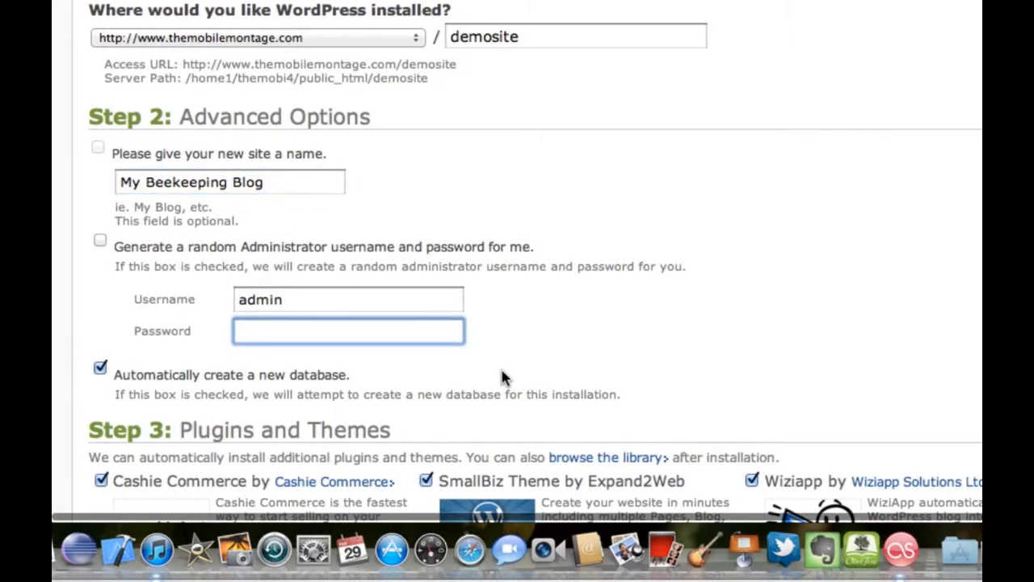
scroll(500, 366, "down", 2)
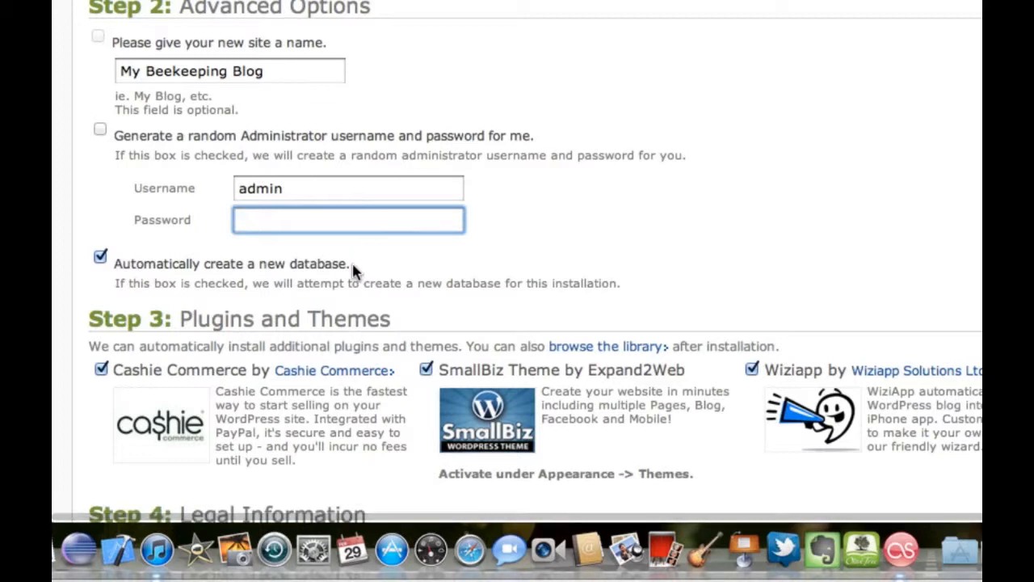
scroll(352, 265, "down", 1)
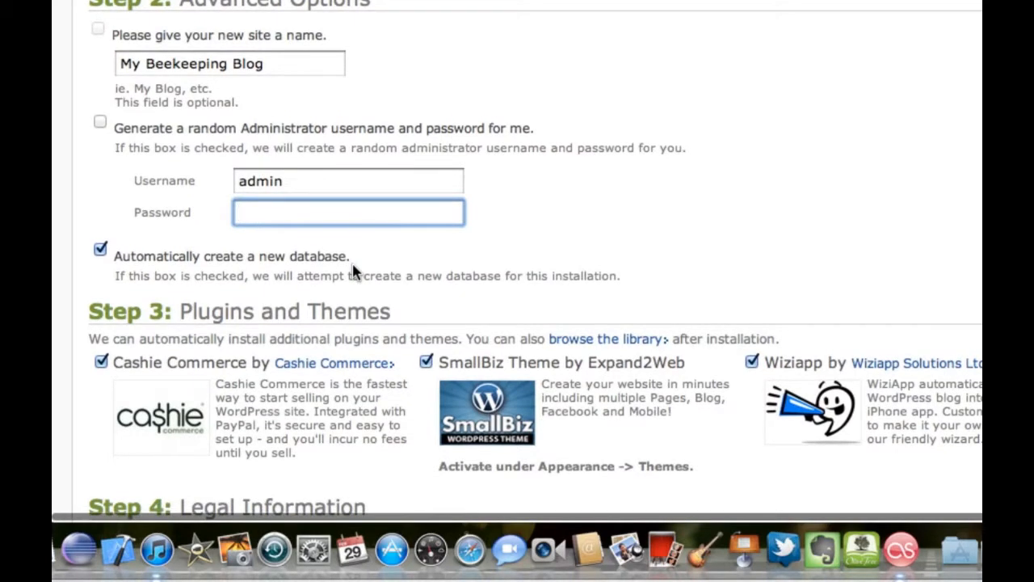
scroll(353, 271, "down", 3)
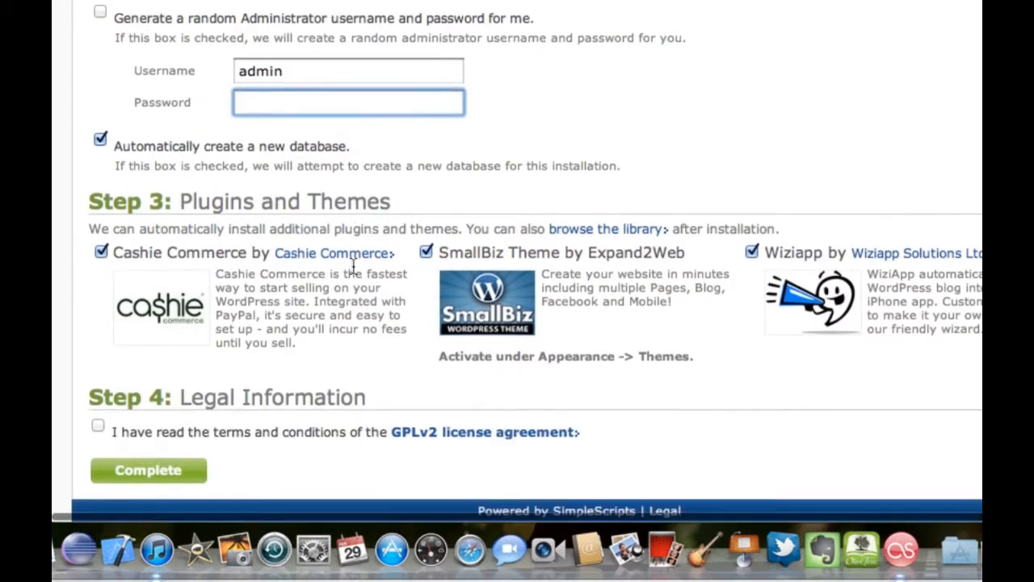
left_click(101, 253)
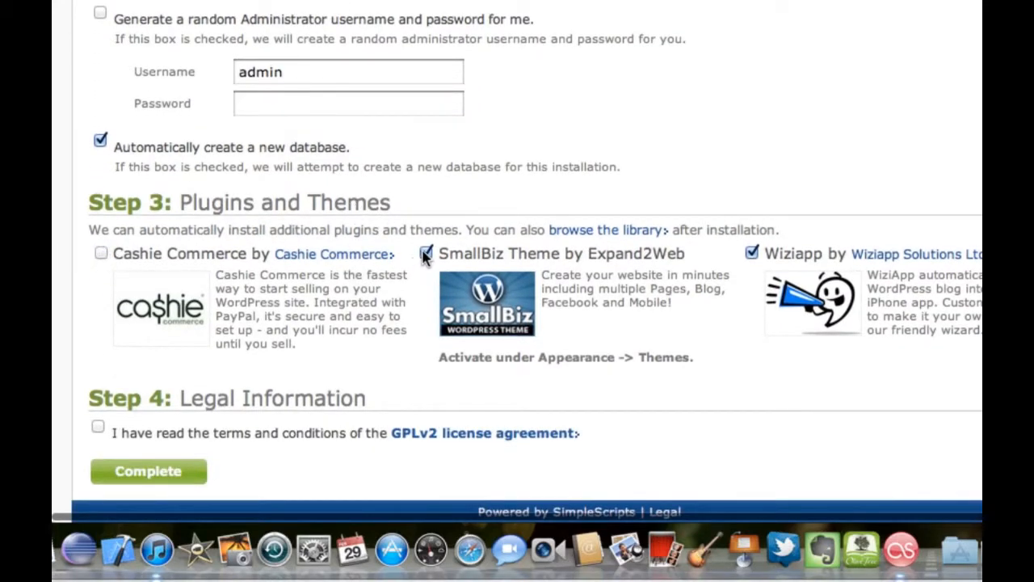
left_click(426, 254)
left_click(751, 254)
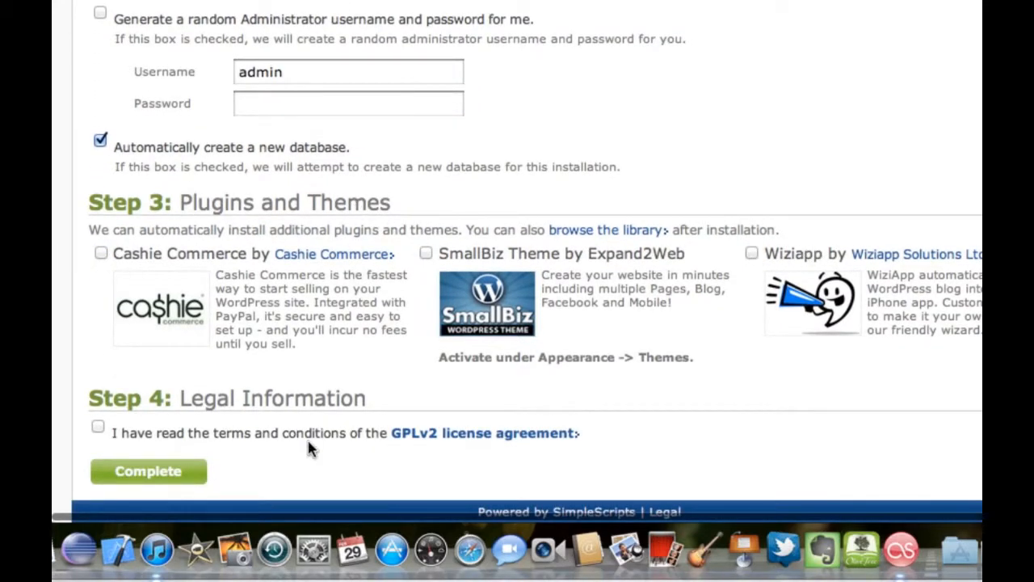
Accept the GPLv2 license terms and complete the WordPress installation, returning to cPanel once it has finished.
left_click(97, 426)
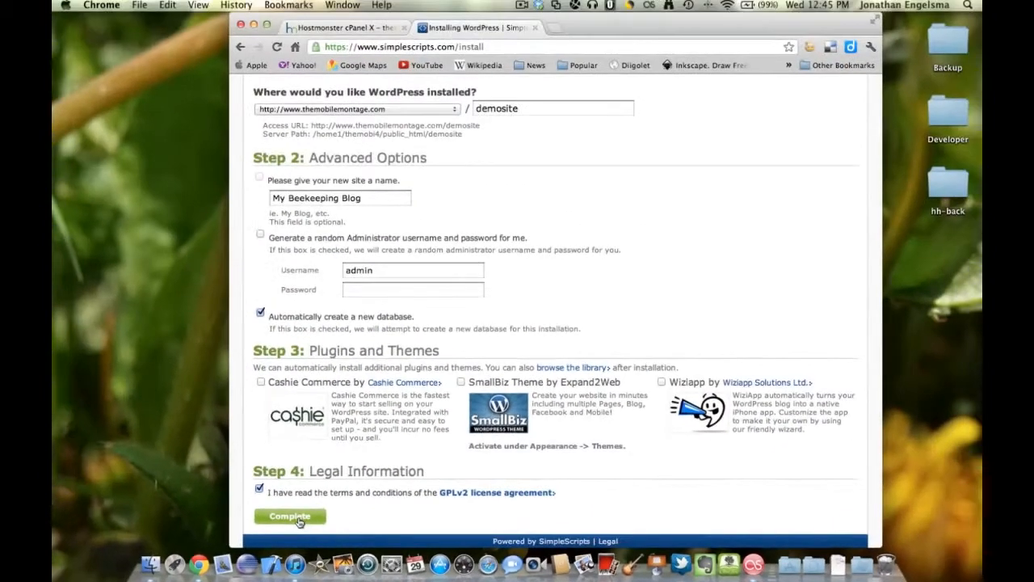
left_click(290, 516)
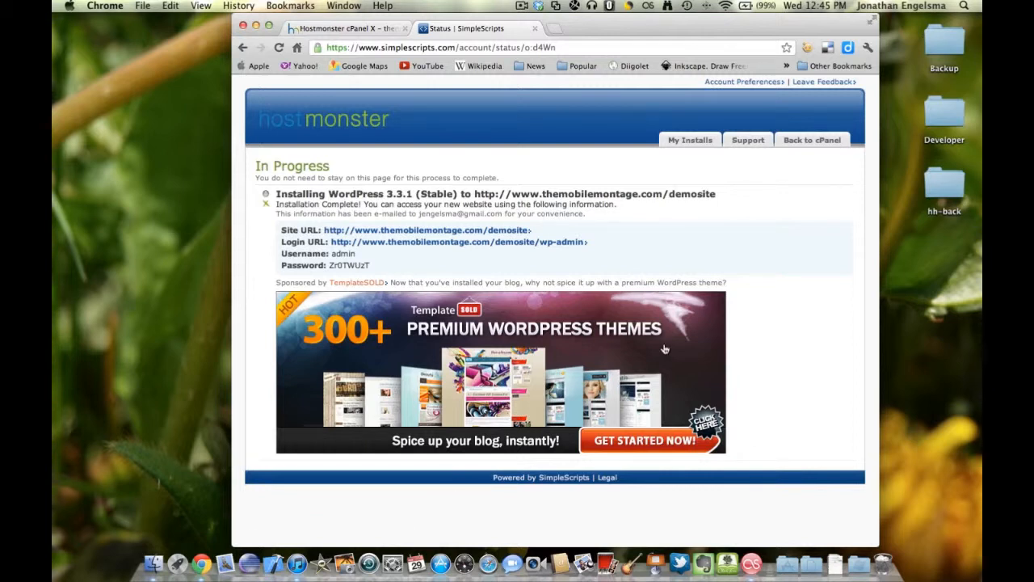
left_click(804, 142)
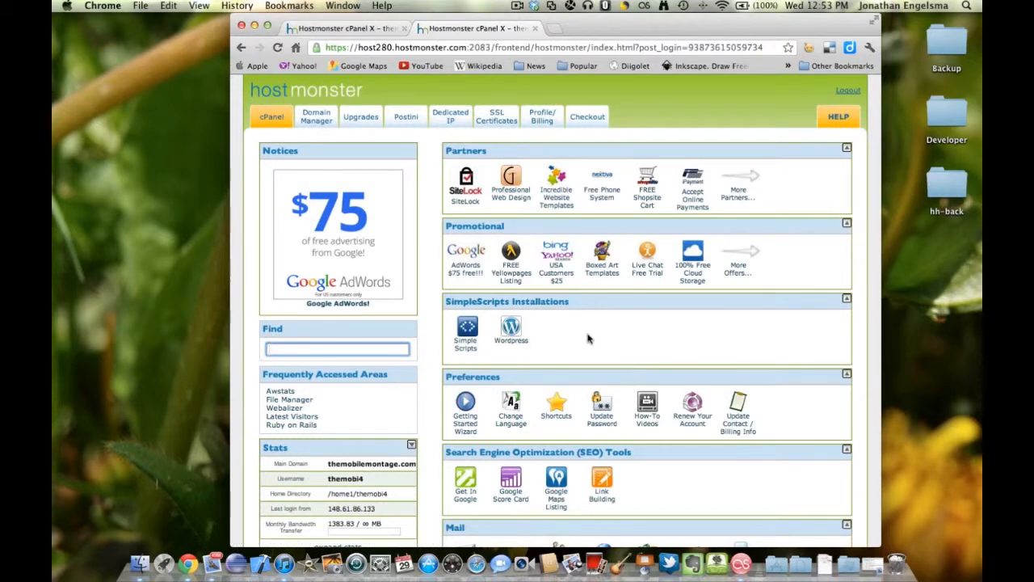
Copy the access URL from the WordPress Access Information email in Mail and view the new site in a new Chrome tab.
key("super+Tab")
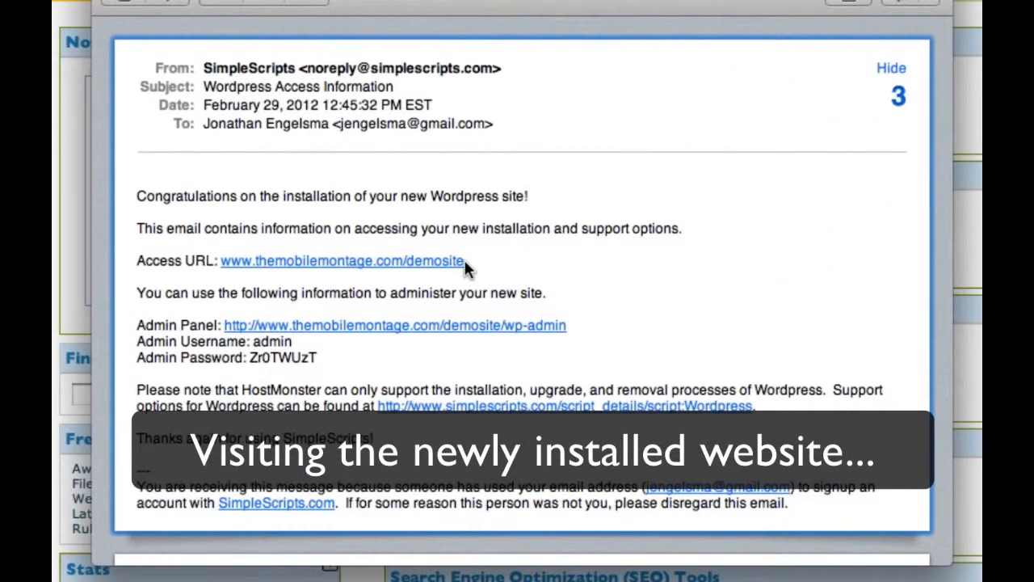
left_click_drag(464, 260, 221, 266)
key("super+c")
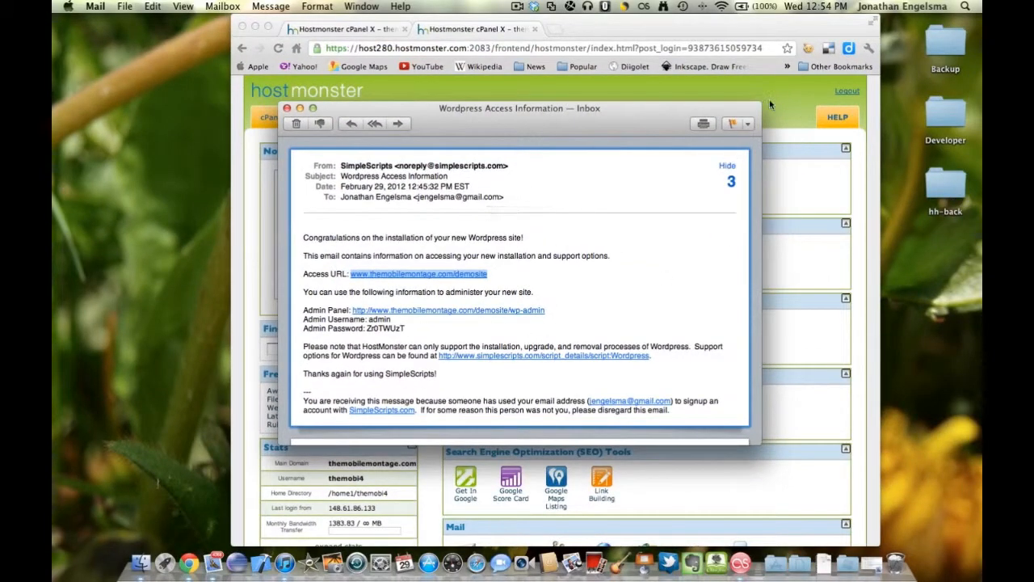
key("super+Tab")
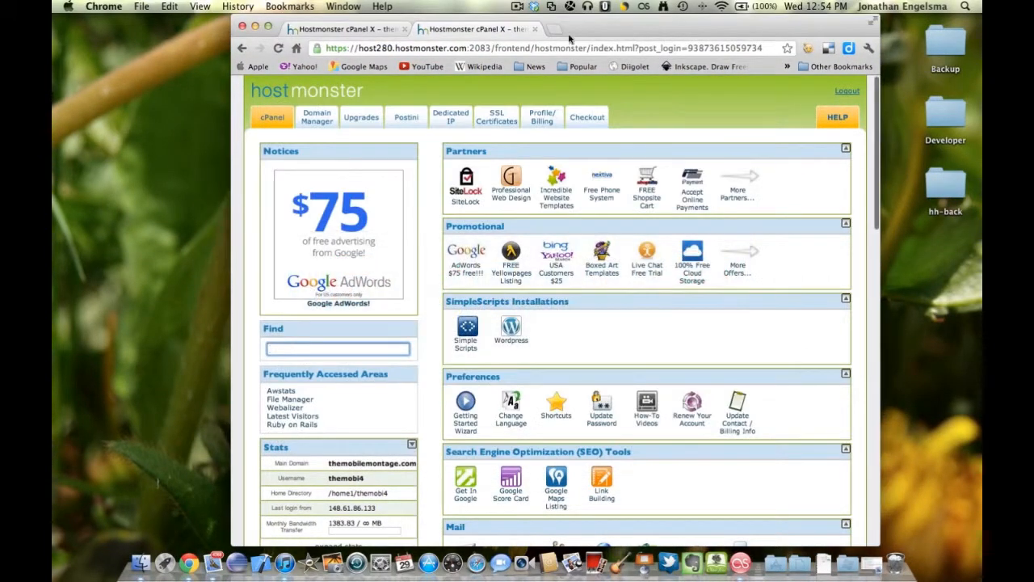
left_click(553, 31)
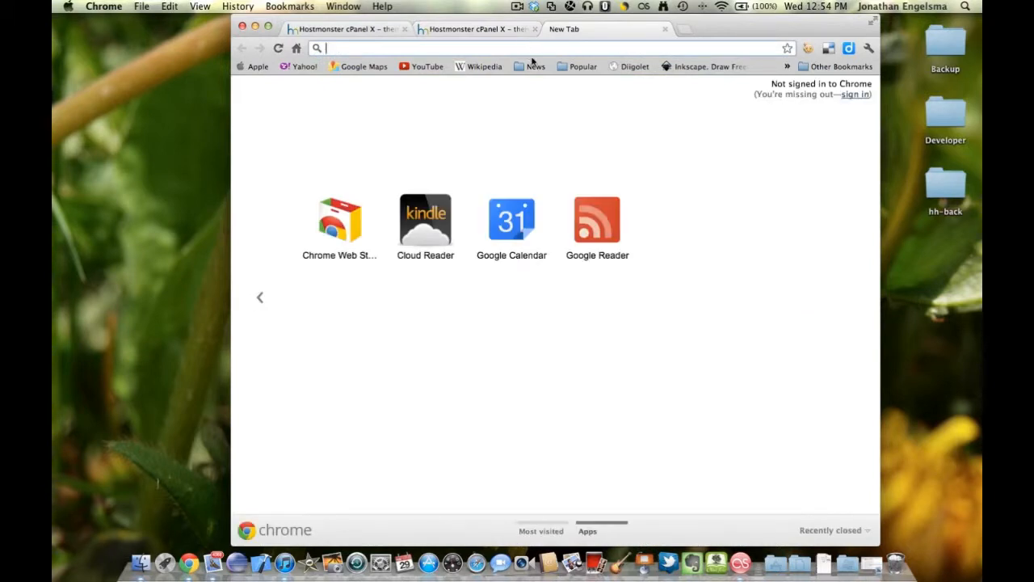
key("super+v")
key("Return")
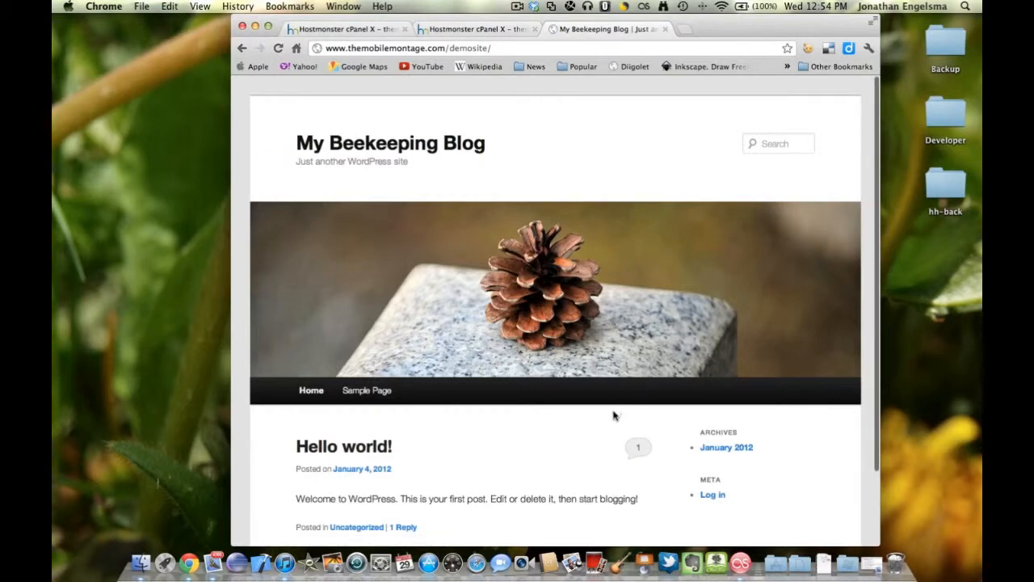
scroll(614, 414, "down", 2)
scroll(612, 411, "down", 2)
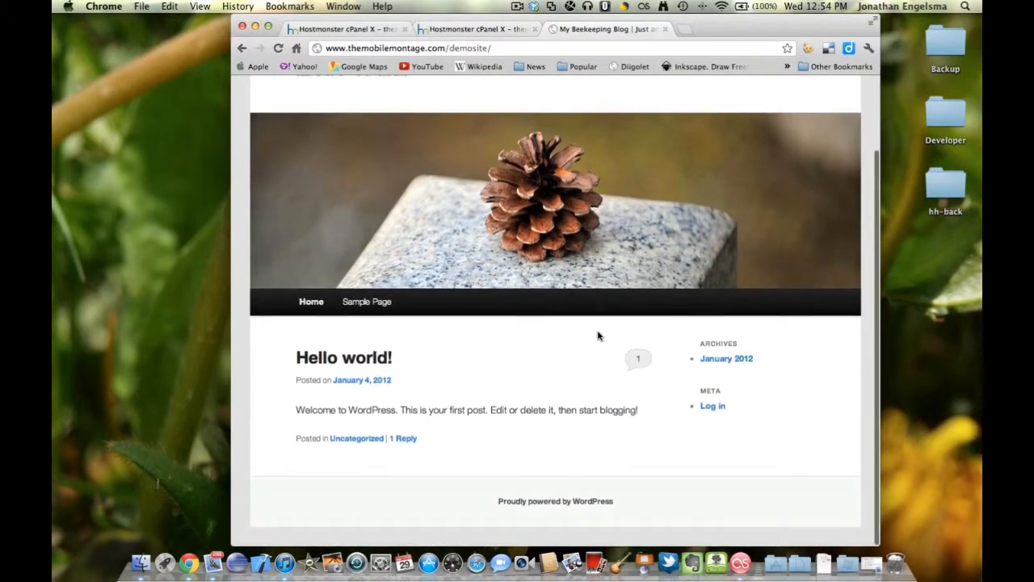
scroll(601, 335, "up", 3)
scroll(582, 475, "down", 3)
scroll(580, 475, "up", 3)
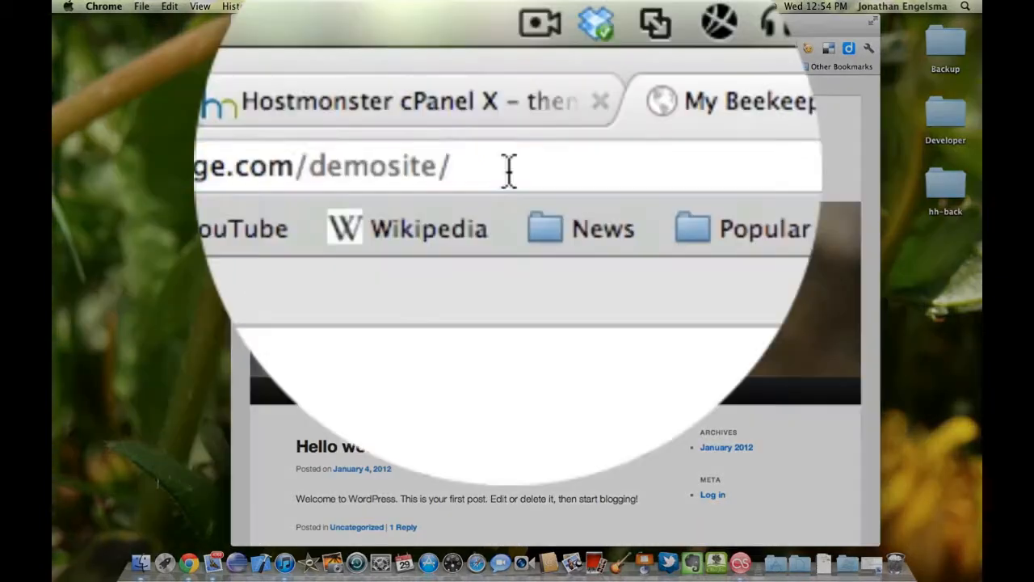
Open the site's WordPress admin login page by extending its address with wp-admin.
left_click(508, 48)
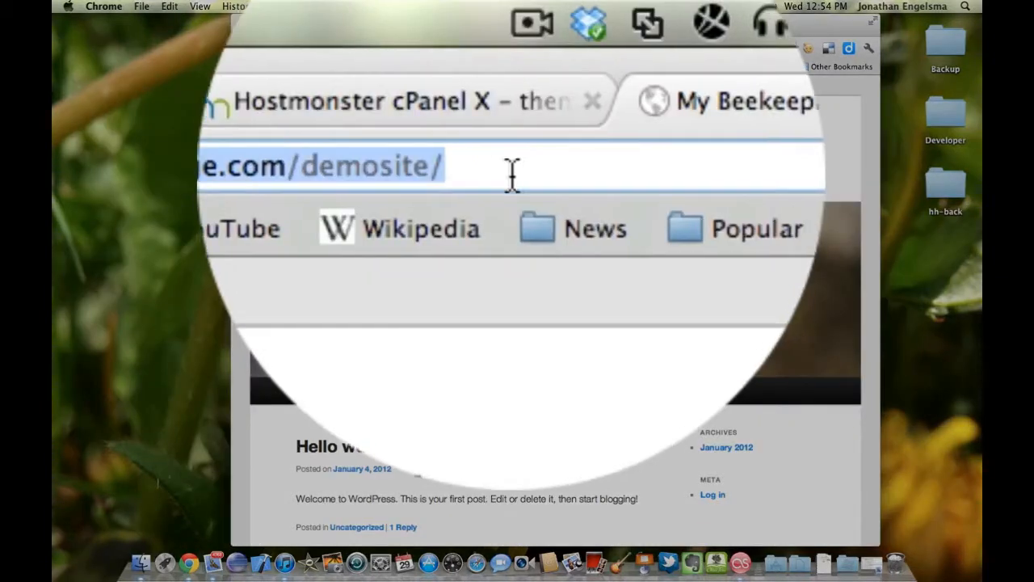
left_click(518, 50)
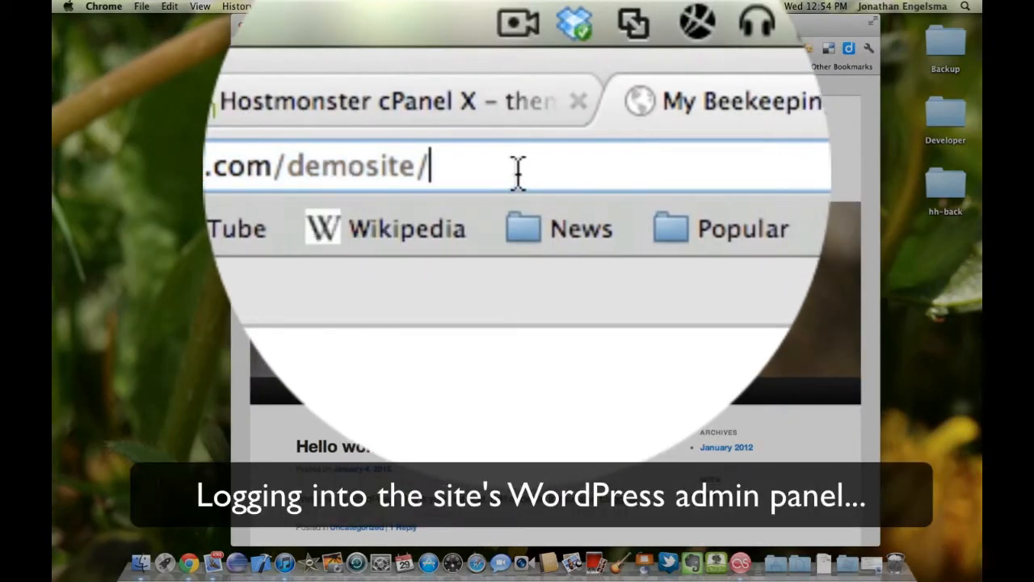
type("wp-admin")
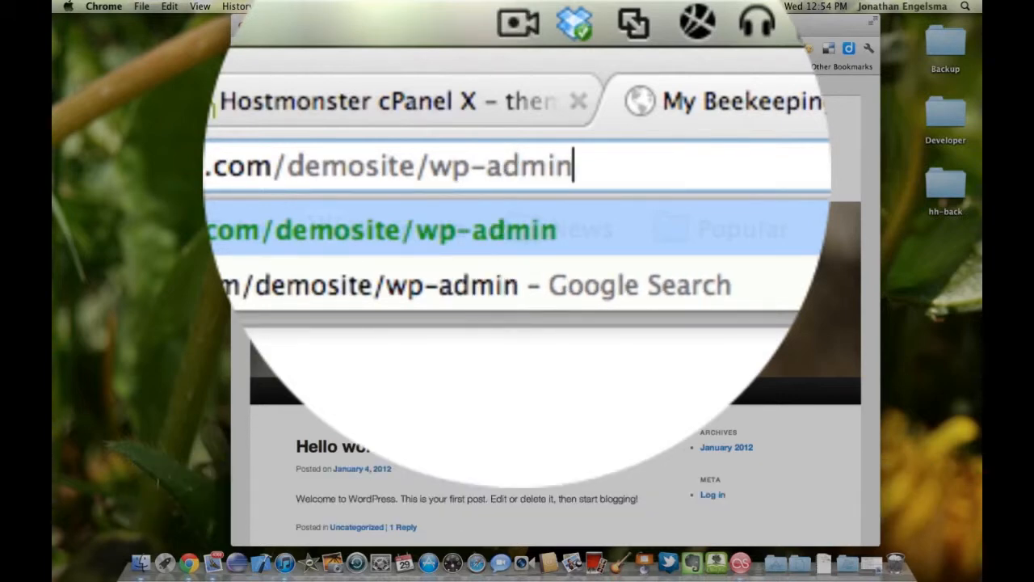
key("Return")
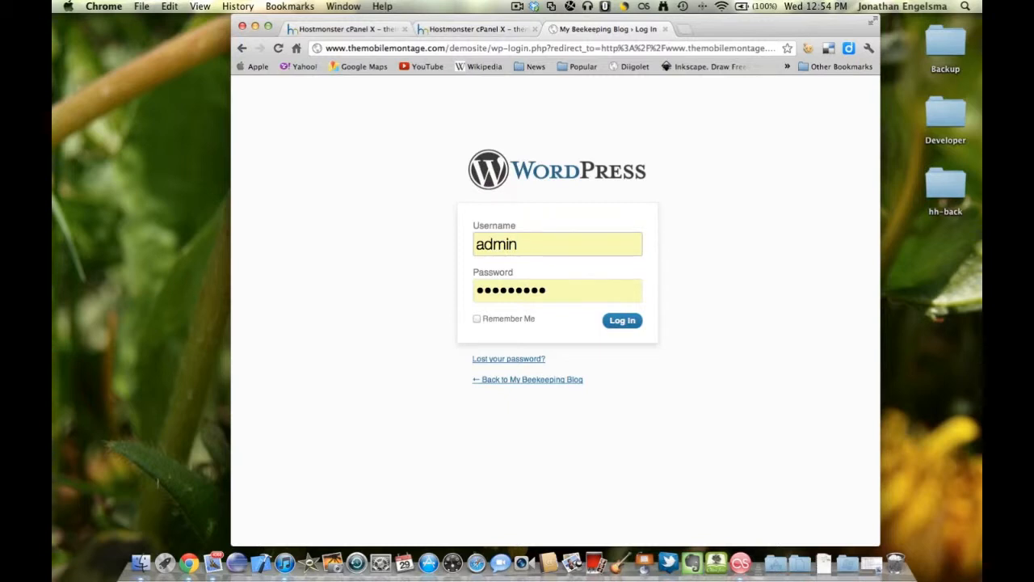
Copy the admin password from the access email in Mail, paste it into the login form's password field in Chrome and log in.
key("Tab")
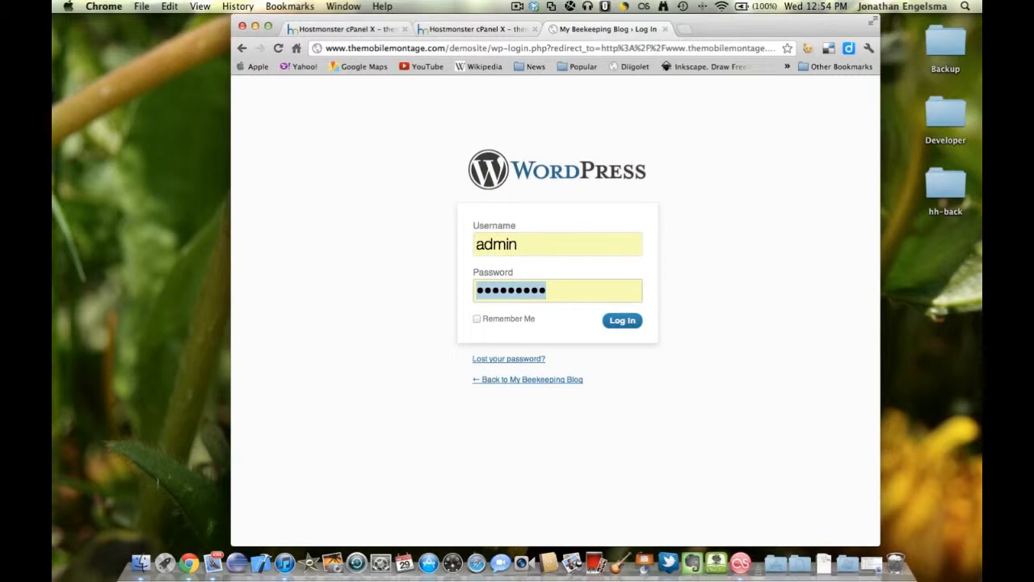
key("super+Tab")
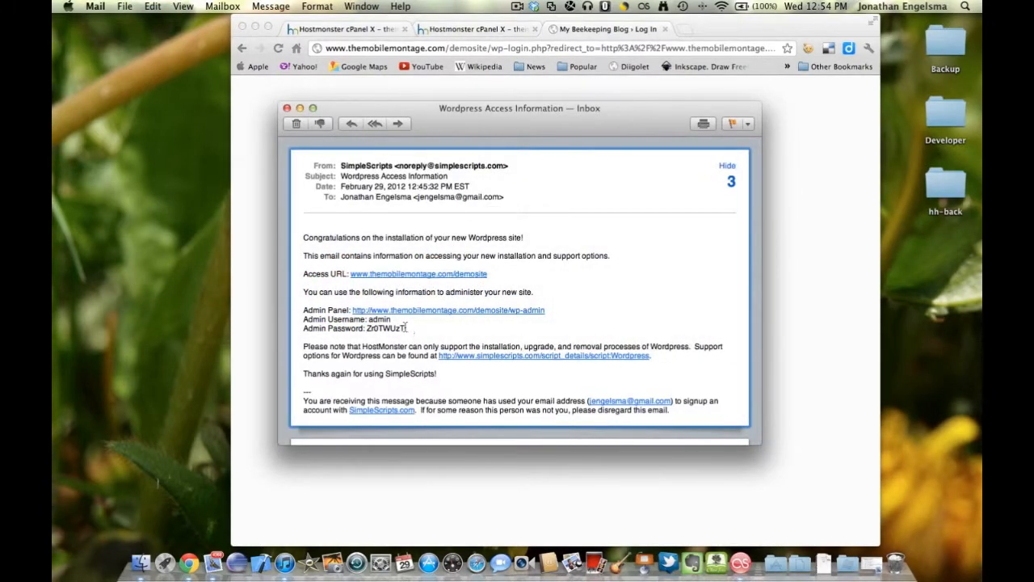
left_click_drag(405, 328, 379, 328)
key("super+Tab")
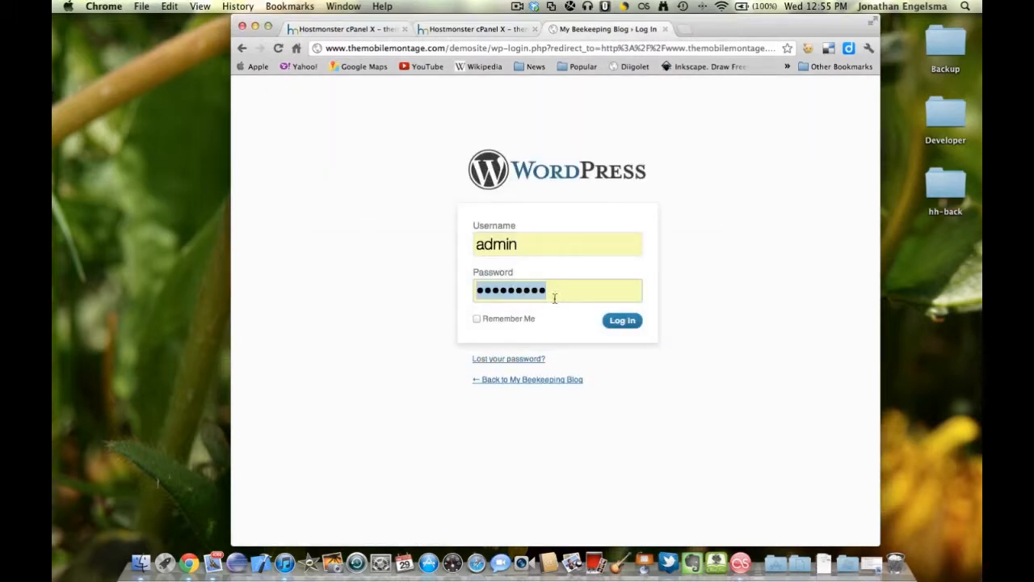
key("super+v")
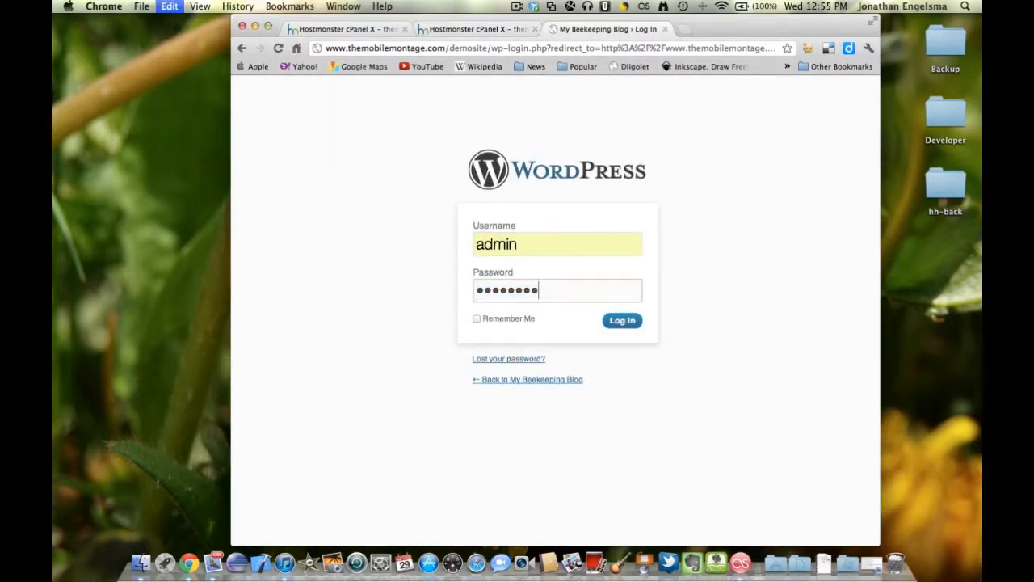
left_click(616, 322)
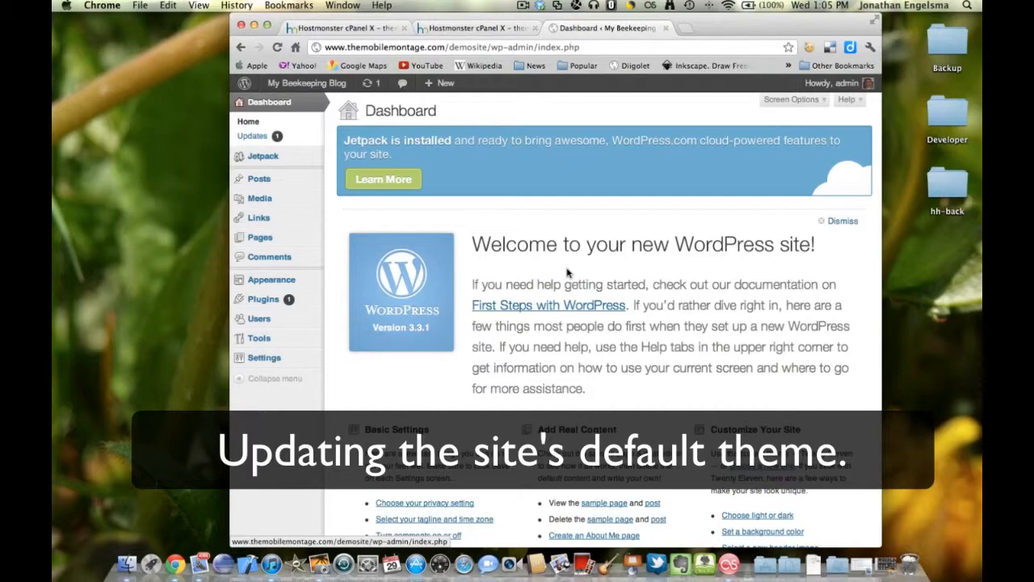
Open the custom header settings of the current Twenty Eleven theme.
mouse_move(282, 280)
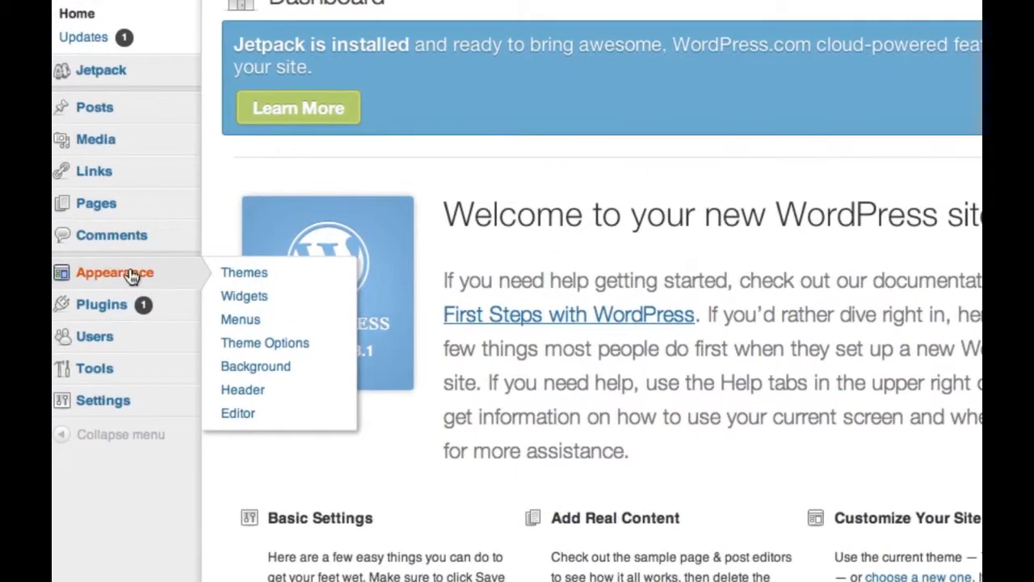
left_click(119, 274)
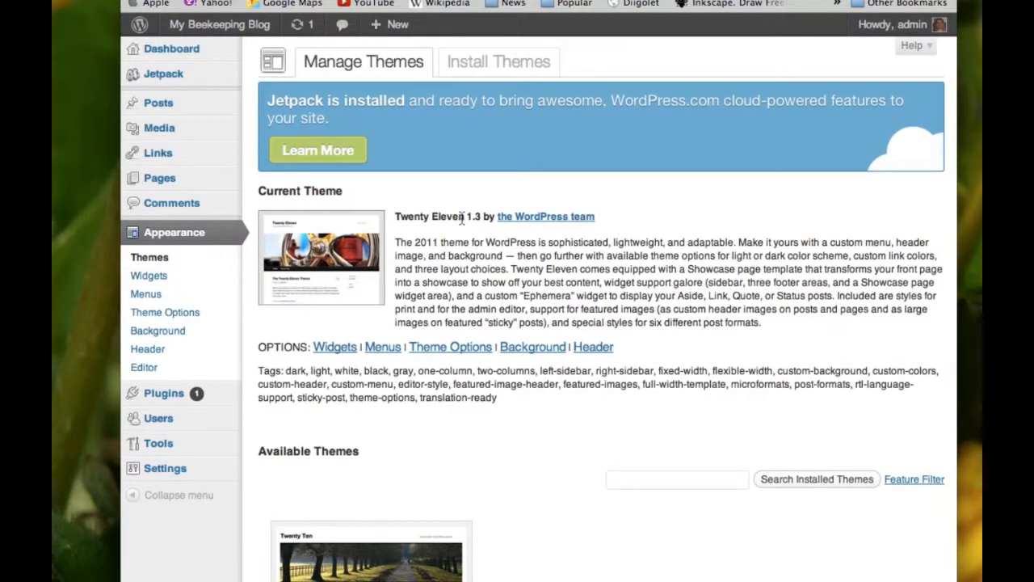
left_click(597, 350)
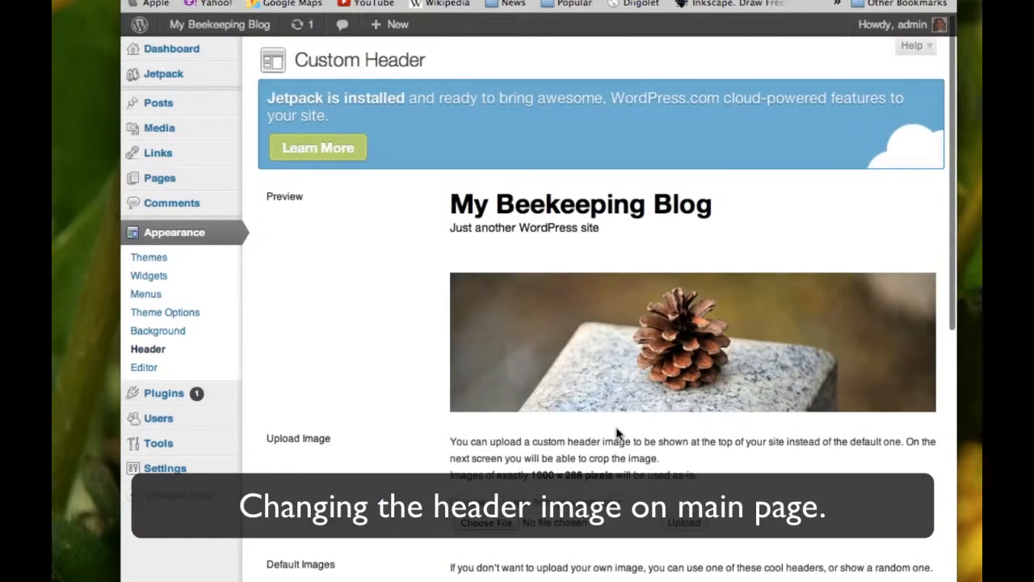
Start choosing a custom header image file from the computer and browse the iPhoto library among the media photos.
scroll(614, 434, "down", 3)
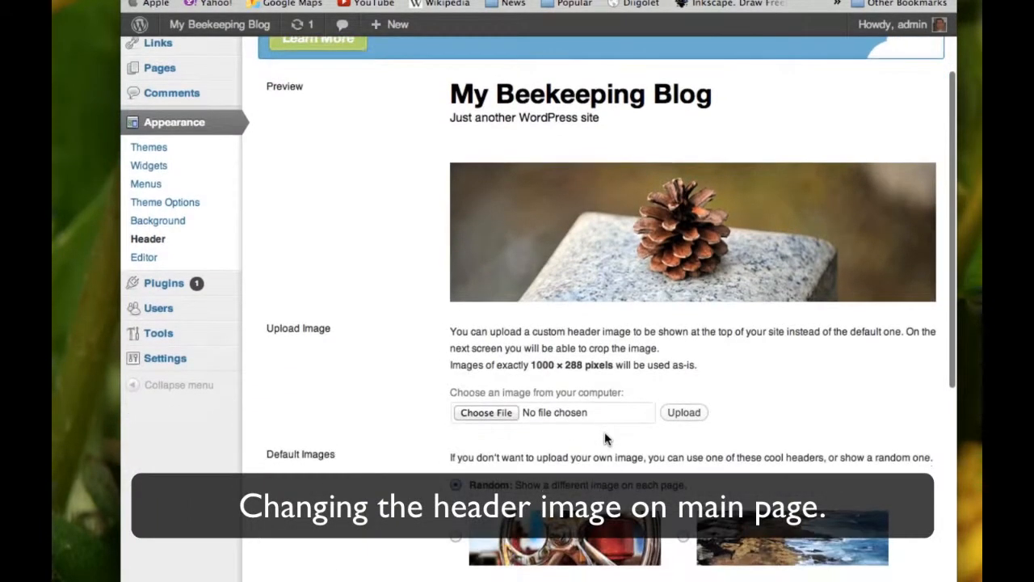
left_click(496, 415)
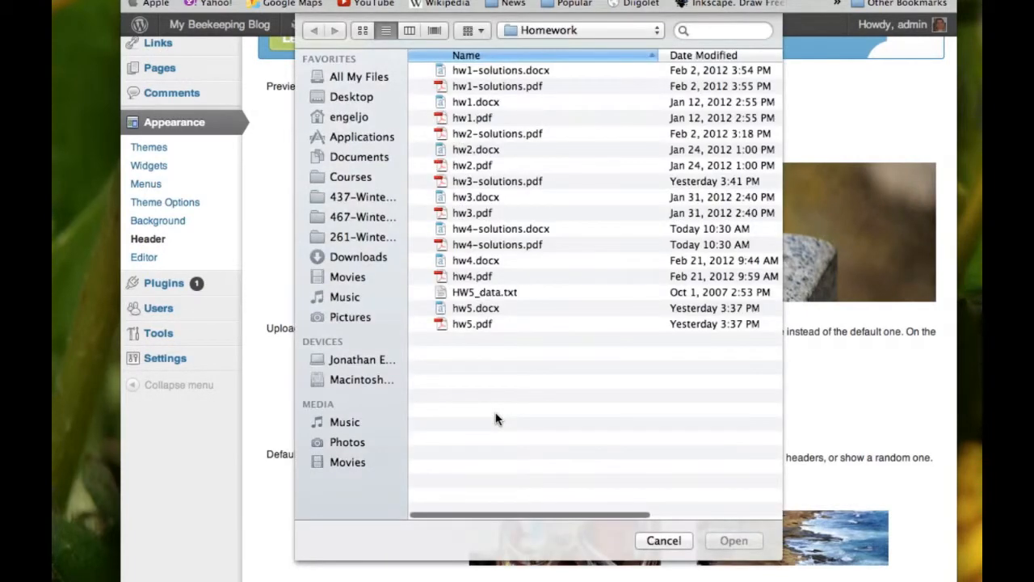
left_click(349, 445)
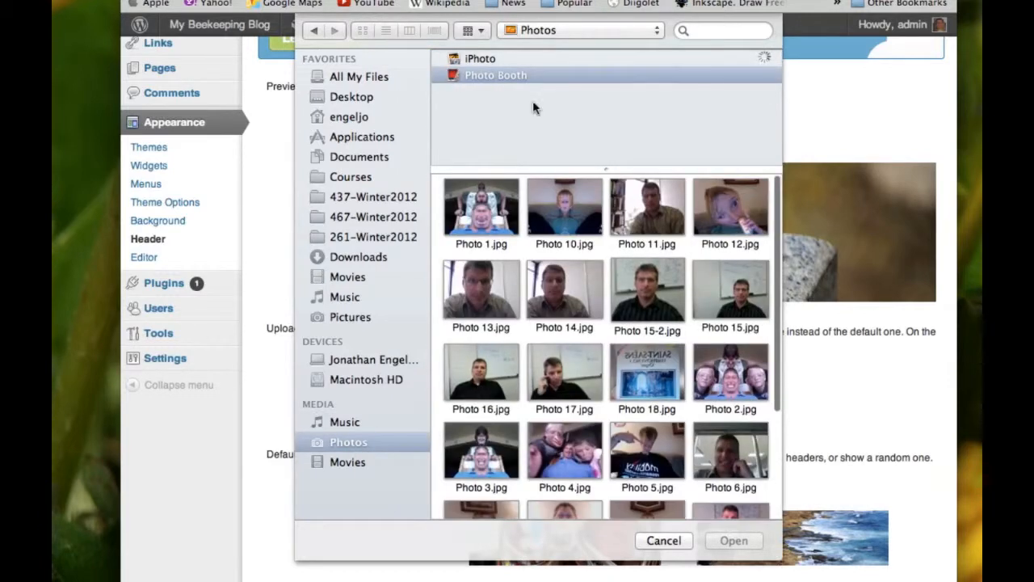
left_click(502, 61)
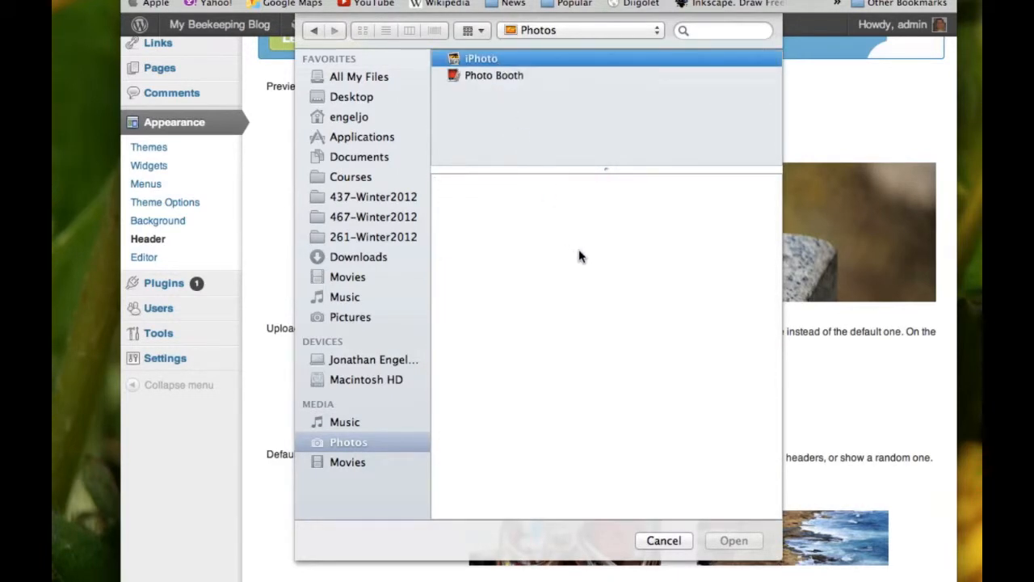
scroll(612, 397, "down", 3)
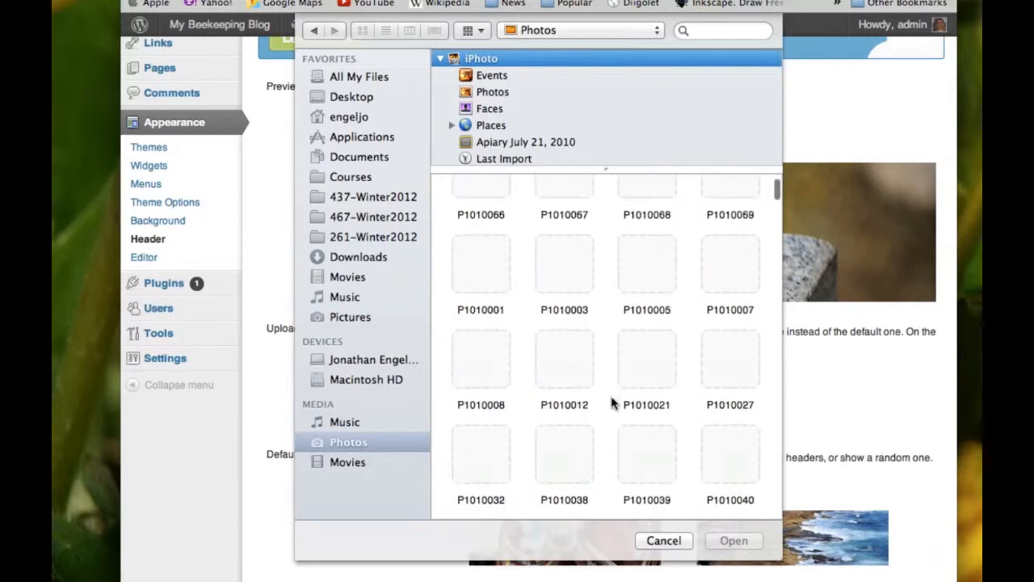
scroll(612, 404, "down", 10)
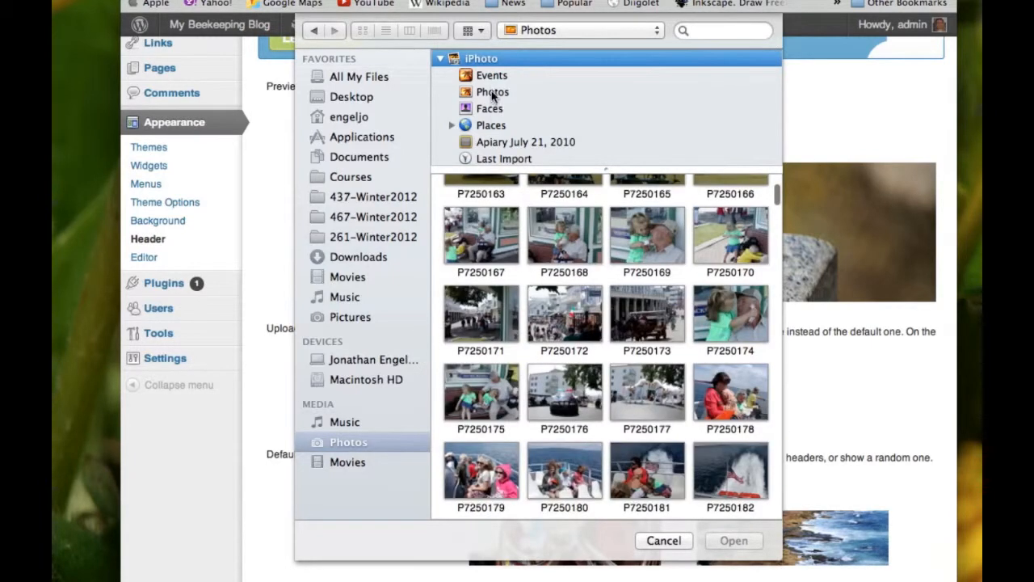
Look through the iPhoto events and open the one showing the row of white beehives.
left_click(493, 75)
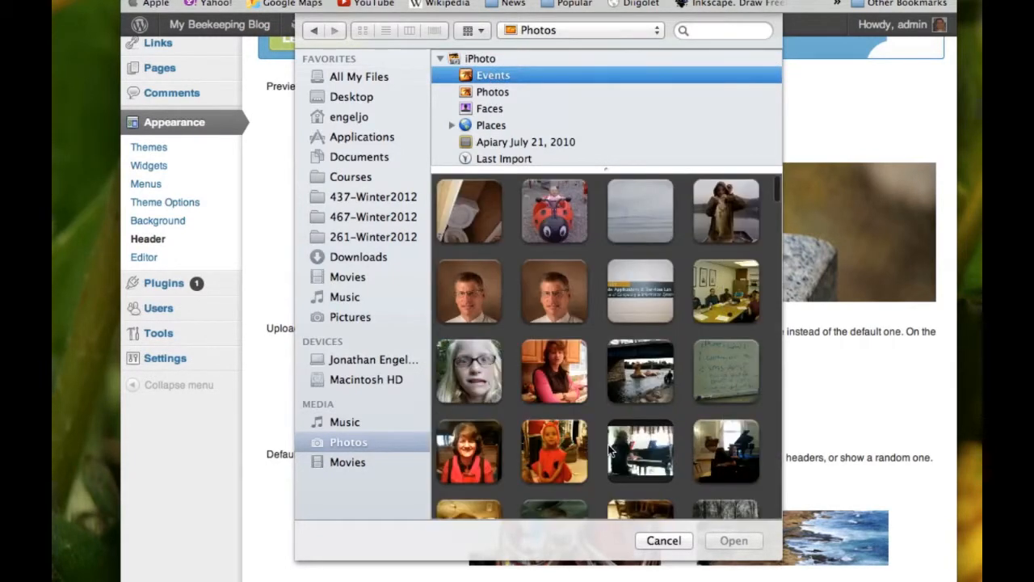
scroll(611, 452, "down", 10)
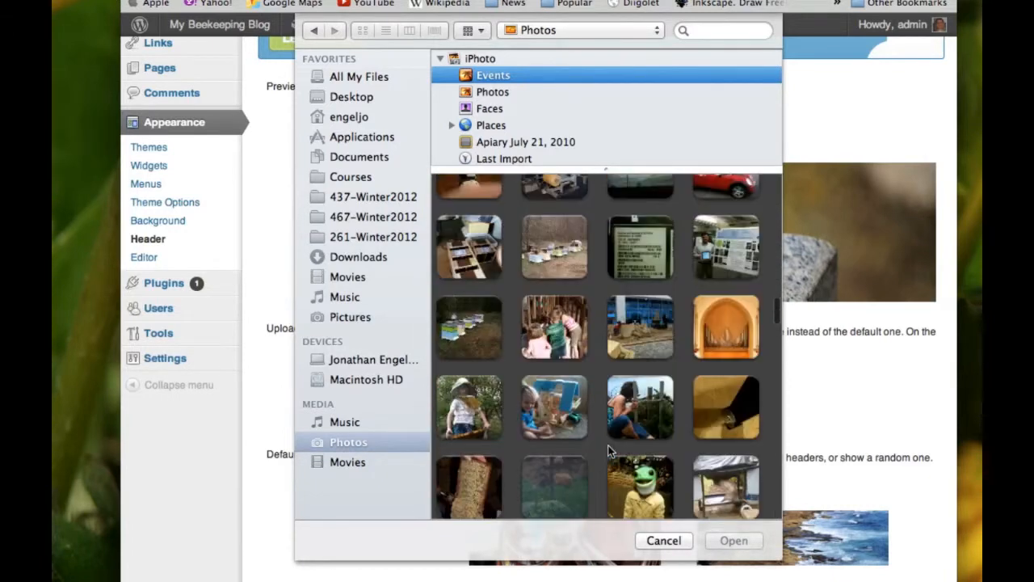
scroll(611, 452, "down", 4)
scroll(610, 453, "up", 1)
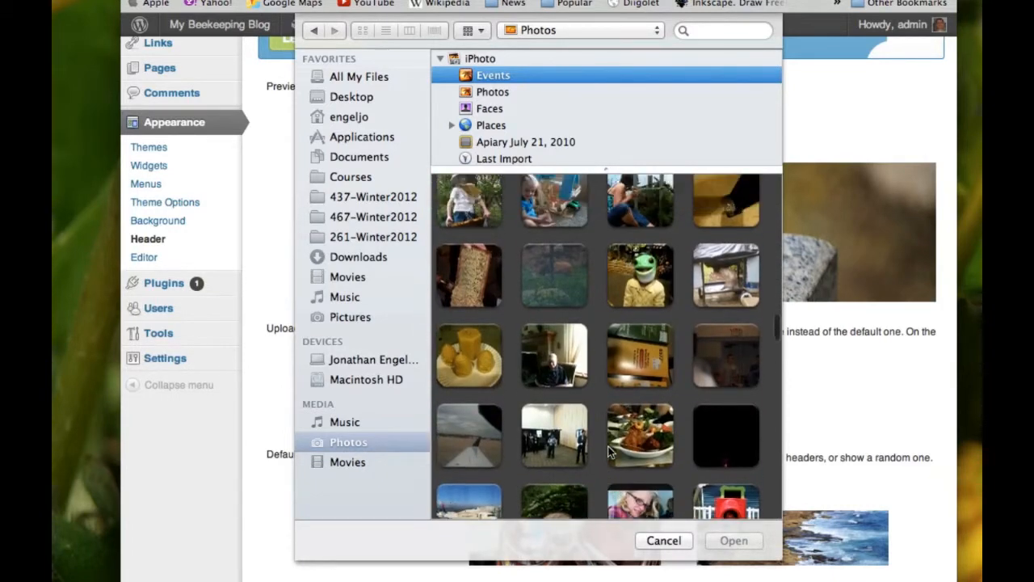
scroll(611, 452, "up", 2)
scroll(610, 453, "down", 4)
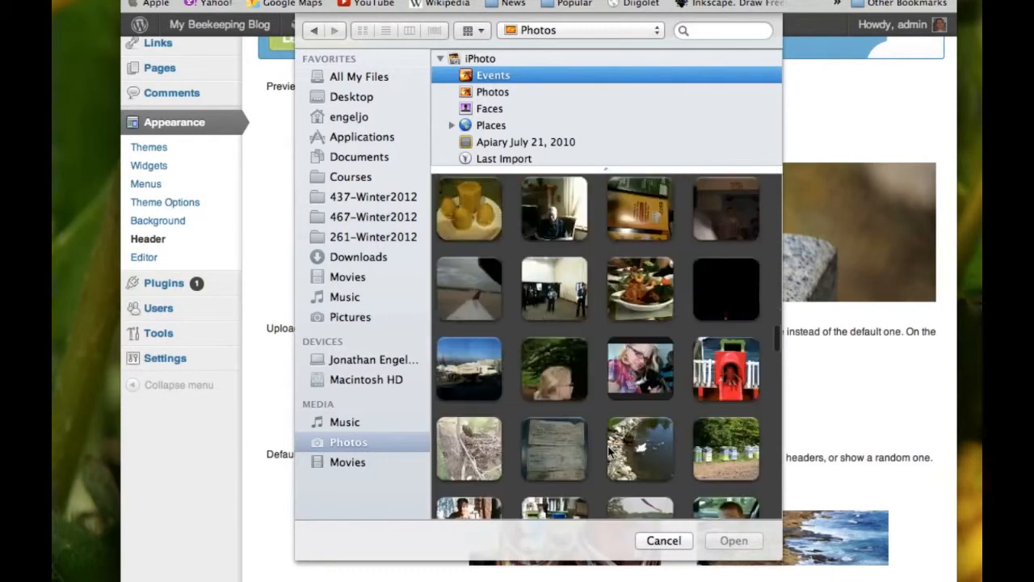
scroll(610, 452, "down", 6)
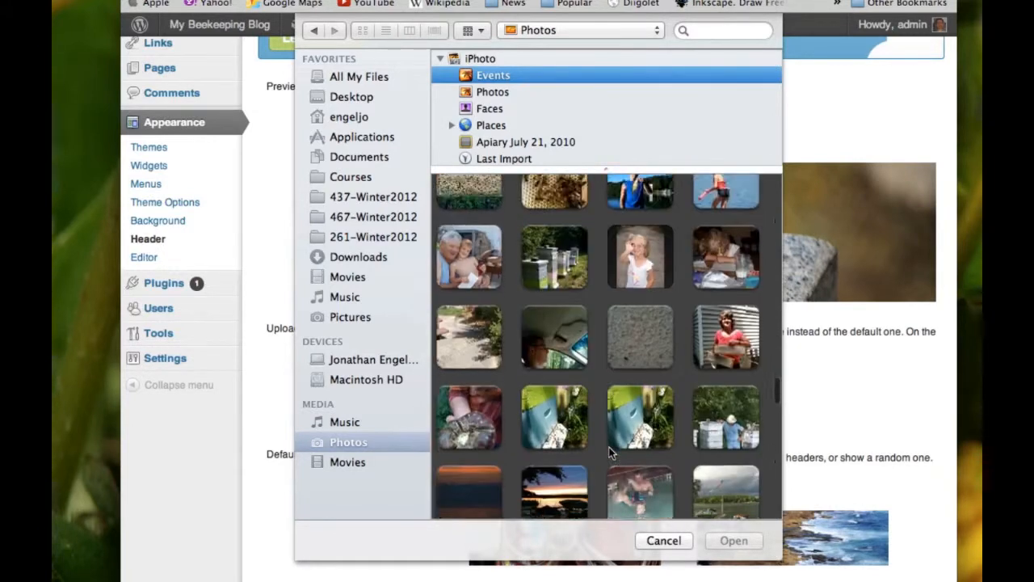
scroll(609, 453, "down", 2)
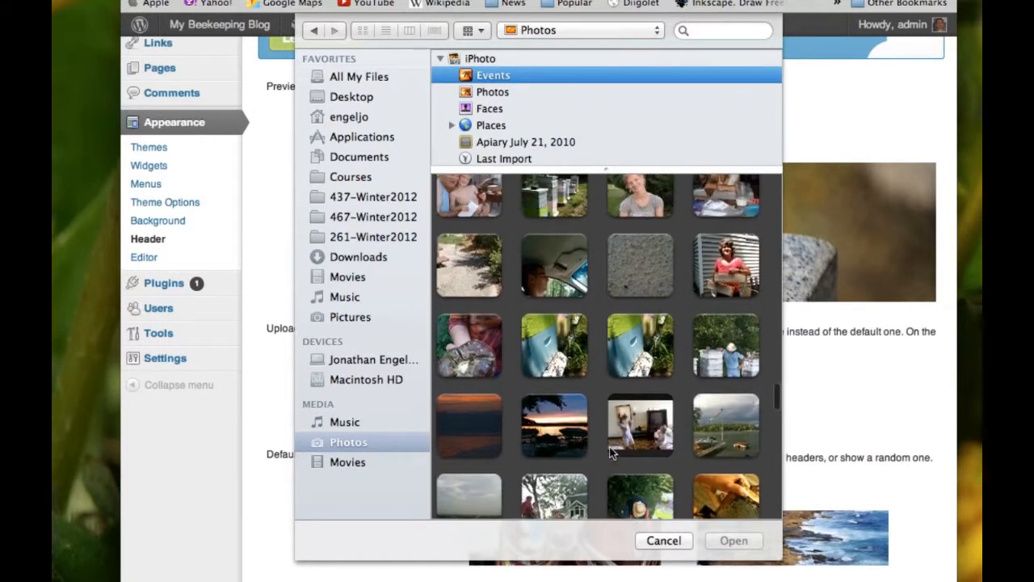
scroll(610, 452, "up", 1)
double_click(553, 214)
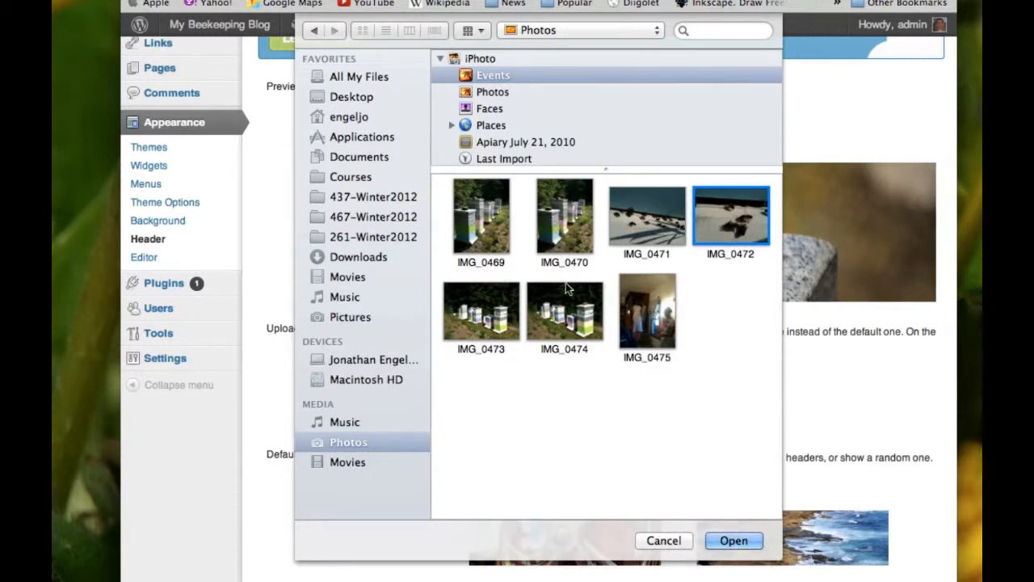
Choose the beehive photo IMG_0474 and upload it as the custom header image.
left_click(563, 328)
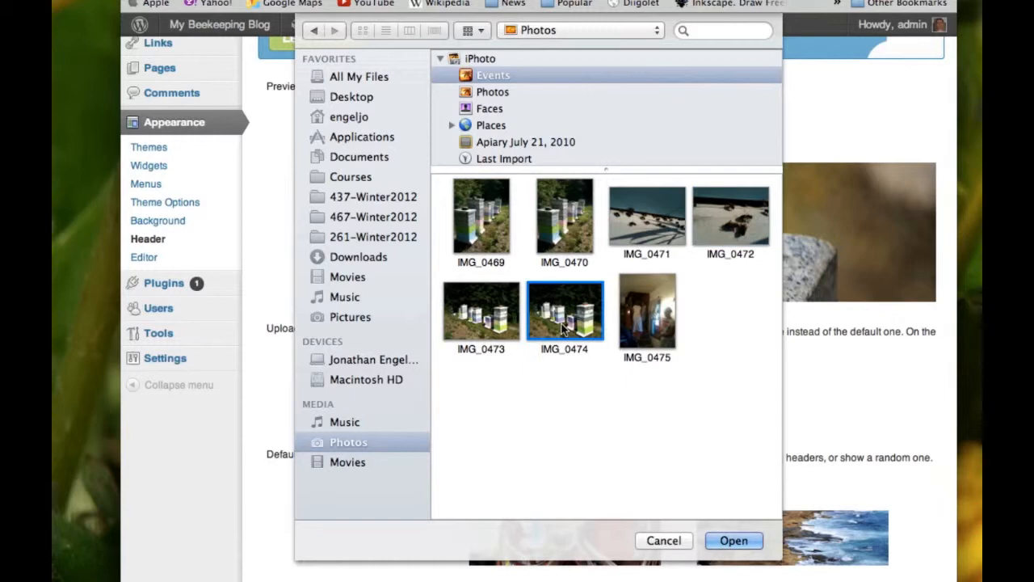
left_click(734, 540)
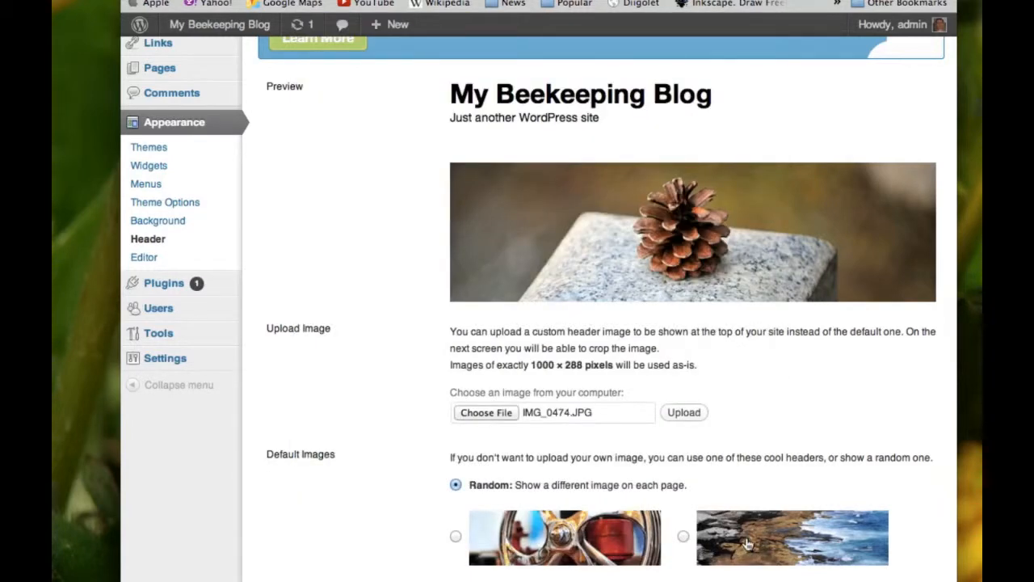
left_click(684, 412)
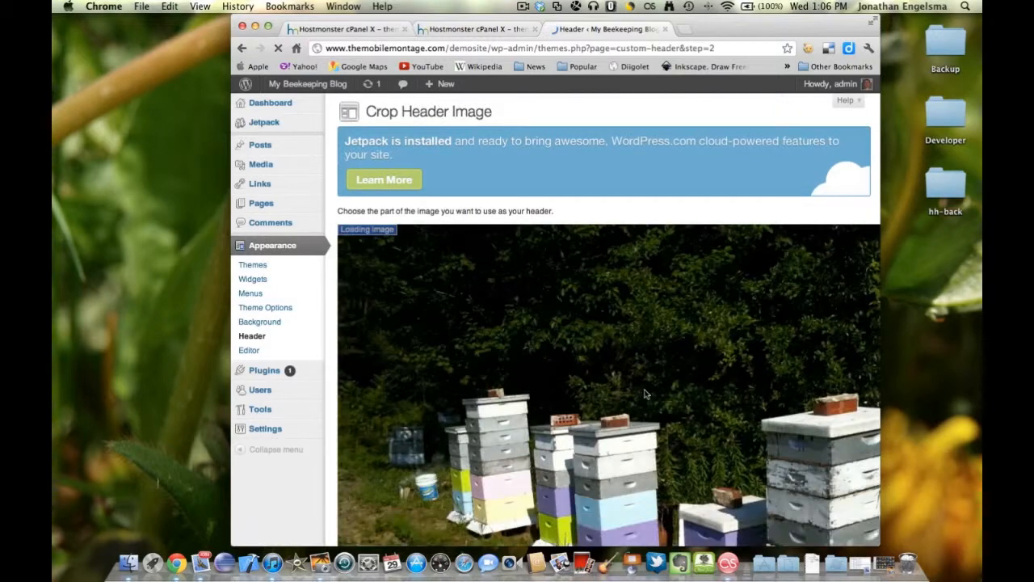
Move the header crop area down over the beehives in the uploaded photo, then crop and publish it.
scroll(645, 395, "down", 6)
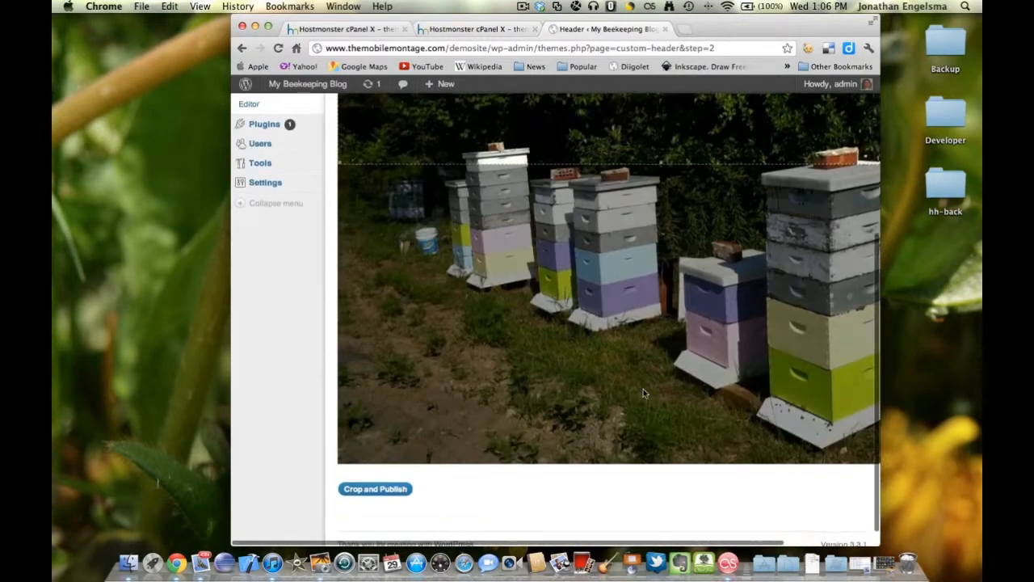
scroll(476, 153, "up", 3)
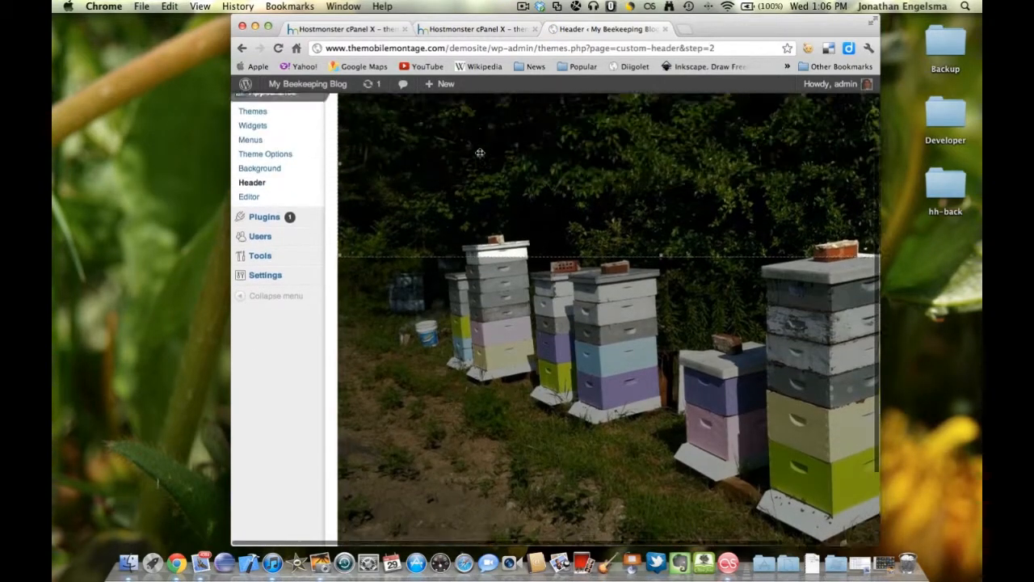
left_click_drag(469, 213, 462, 394)
scroll(463, 392, "down", 3)
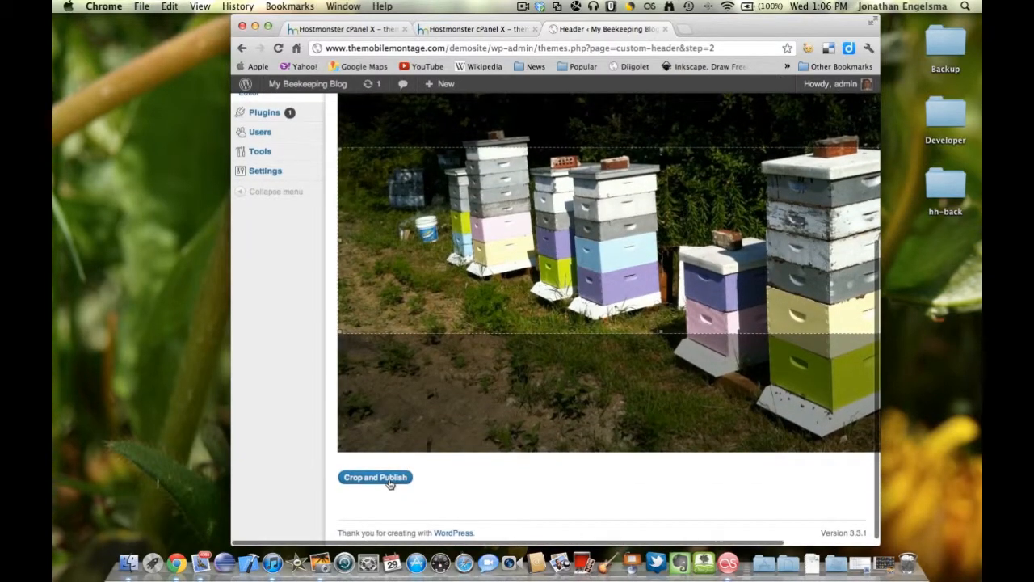
left_click(391, 483)
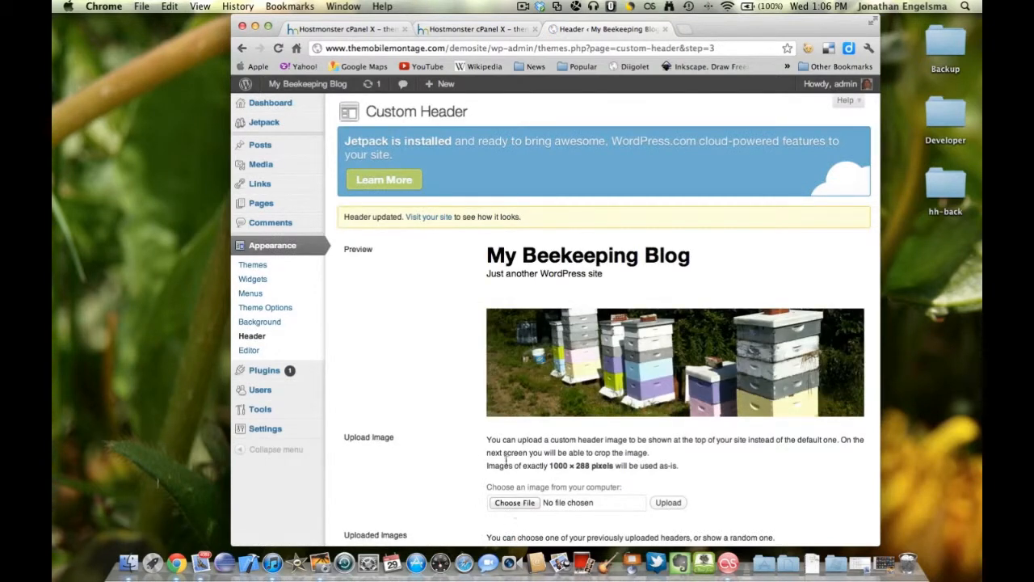
Save the custom header changes with the uploaded beehive image selected.
scroll(507, 459, "down", 3)
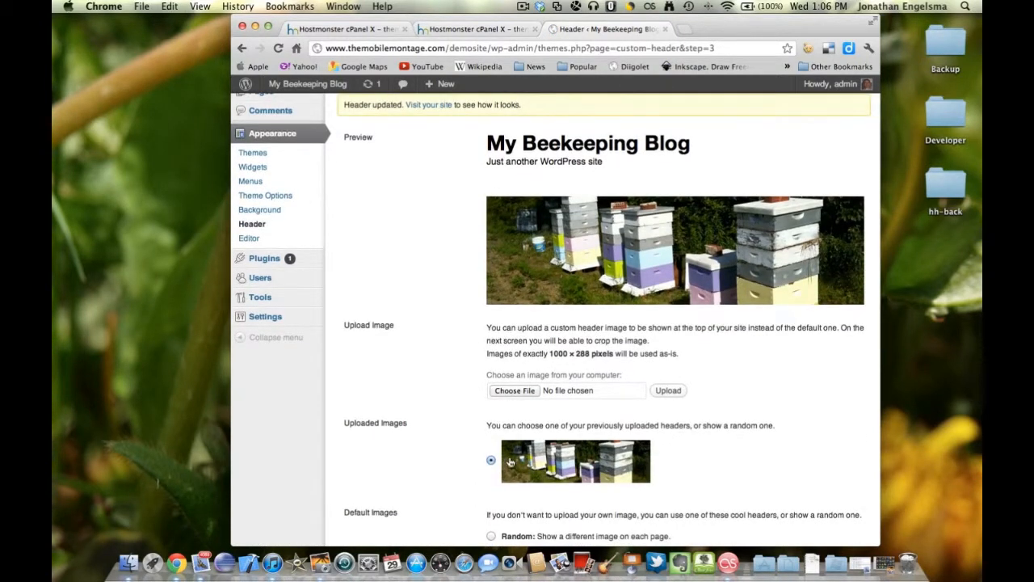
scroll(503, 467, "down", 10)
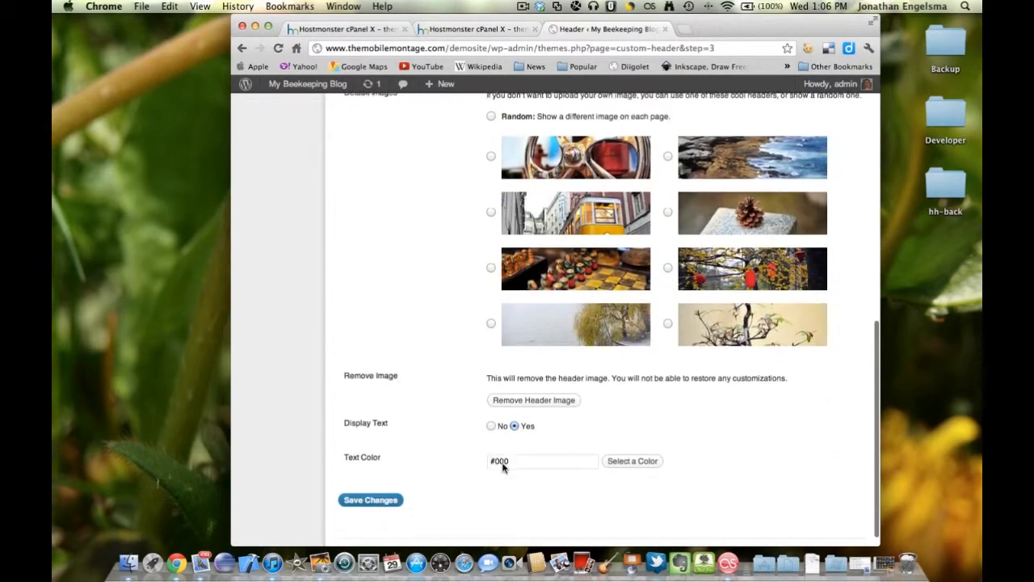
left_click(369, 495)
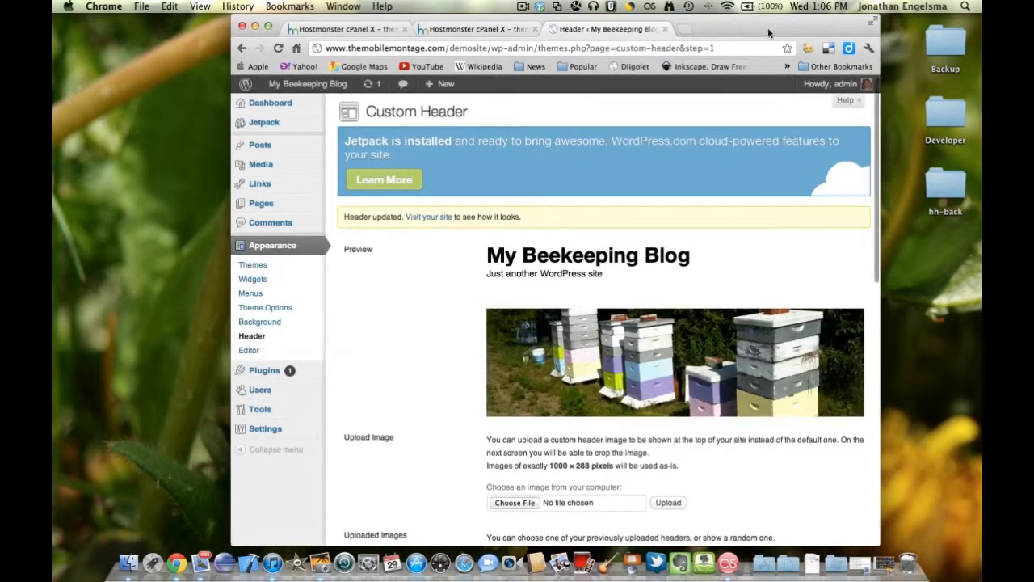
View the blog's front page in a new browser tab using the copied site URL and highlight its tagline.
left_click(682, 30)
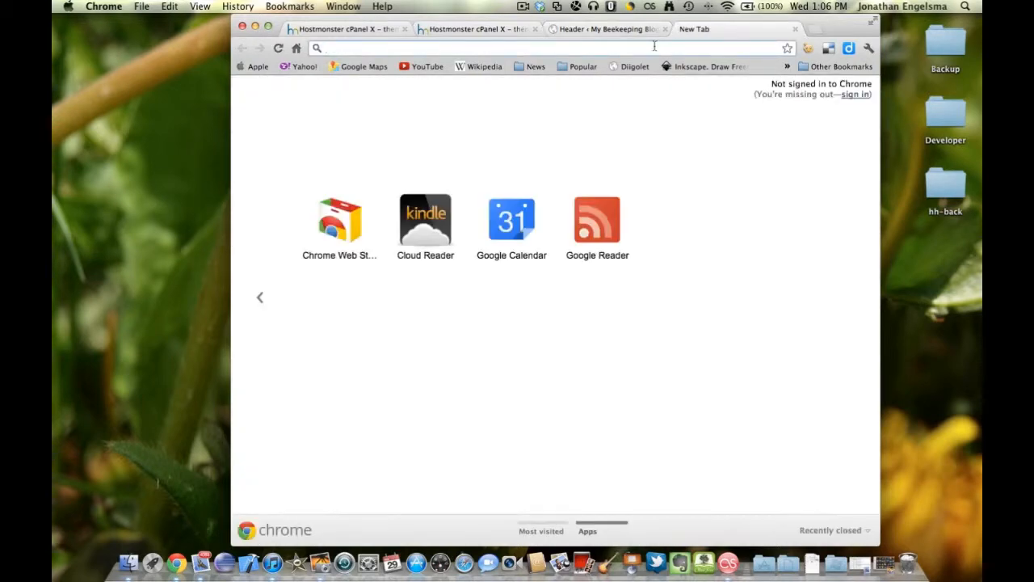
type("http://www.themobilemontage.com/demosite")
key("Return")
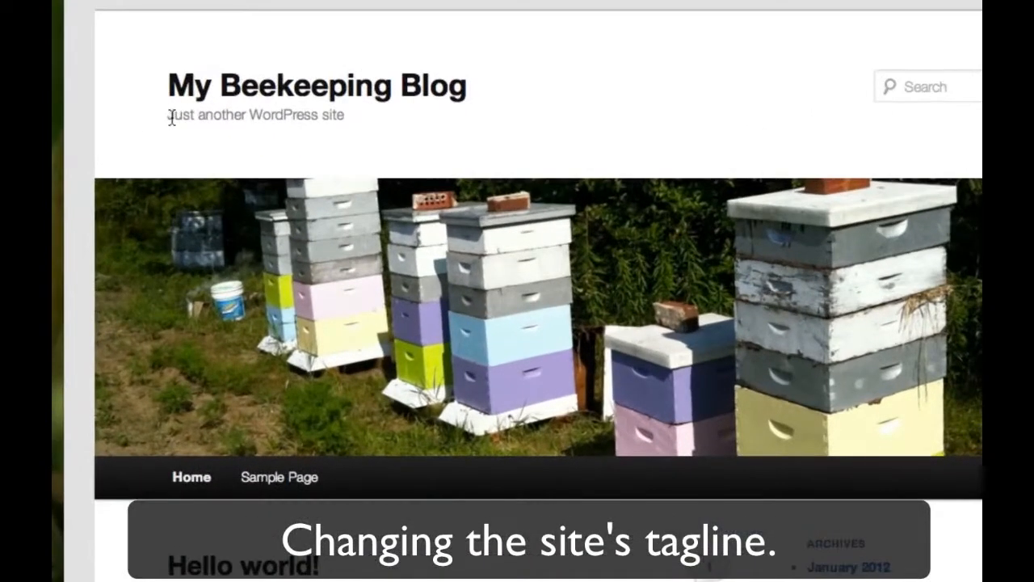
left_click_drag(298, 179, 412, 181)
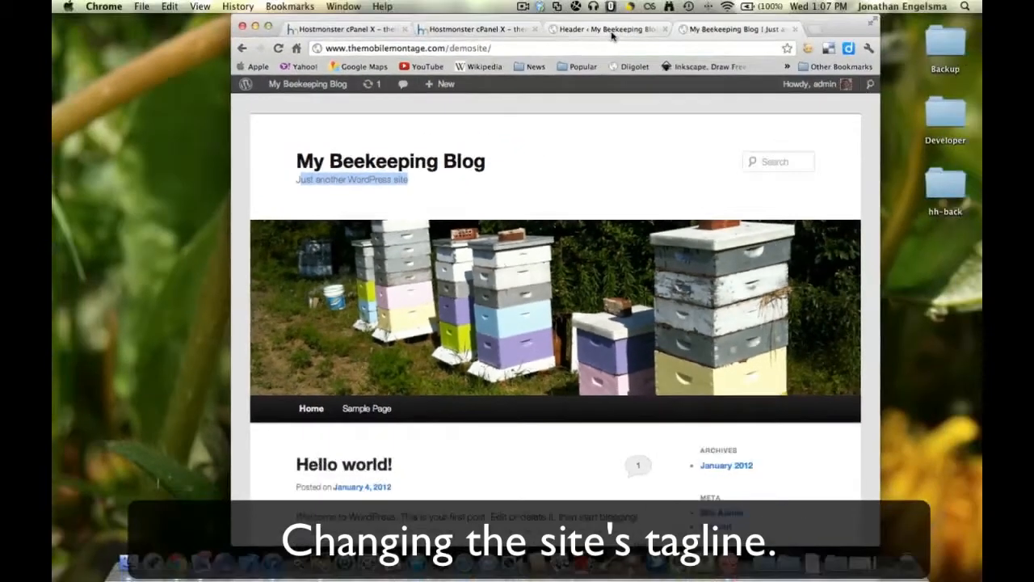
Set the site's tagline to "My beekeeping adventures revealed!" in the WordPress general settings.
left_click(611, 35)
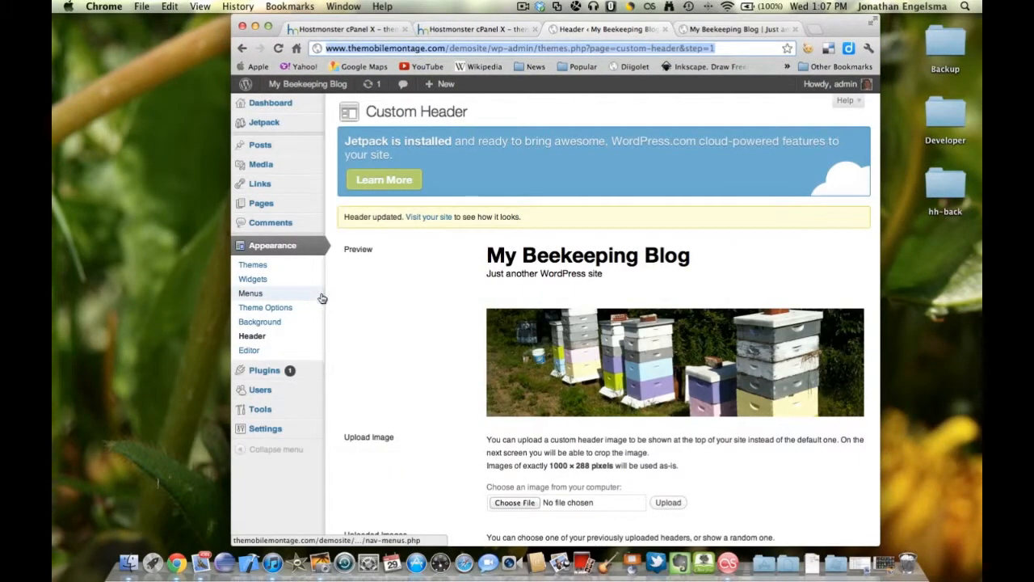
left_click(267, 428)
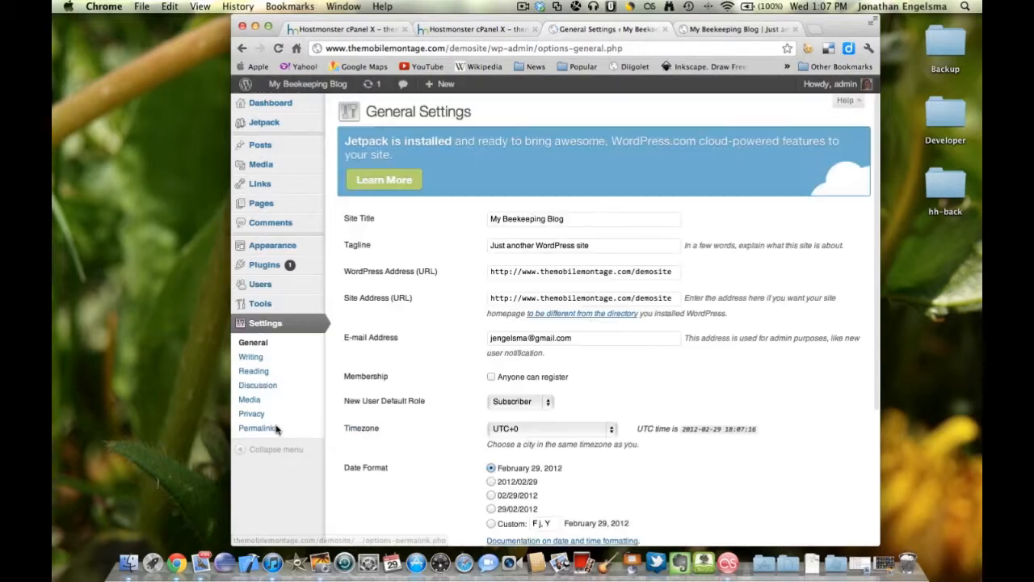
left_click_drag(599, 246, 484, 245)
type("My ")
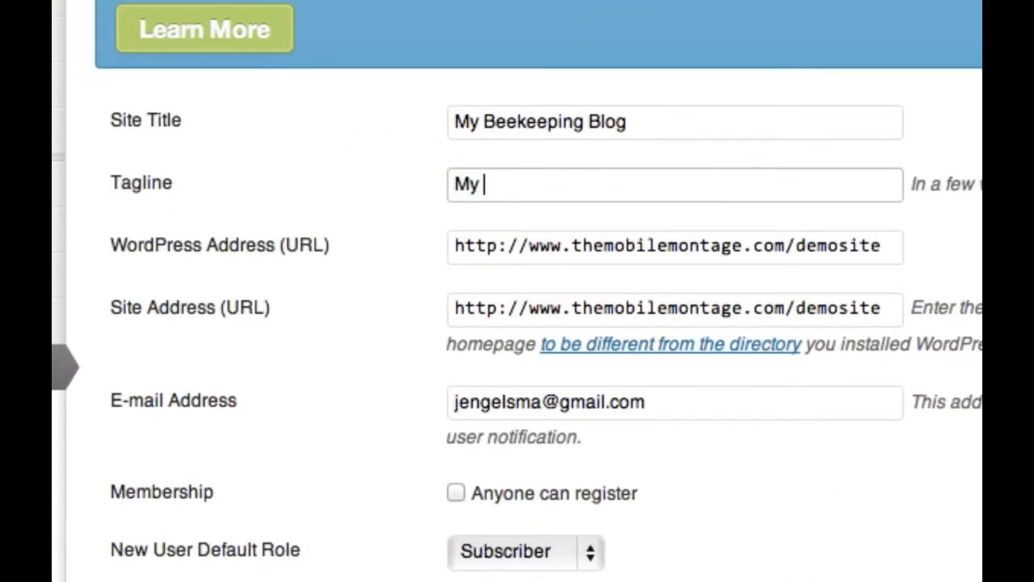
type("beekeeping")
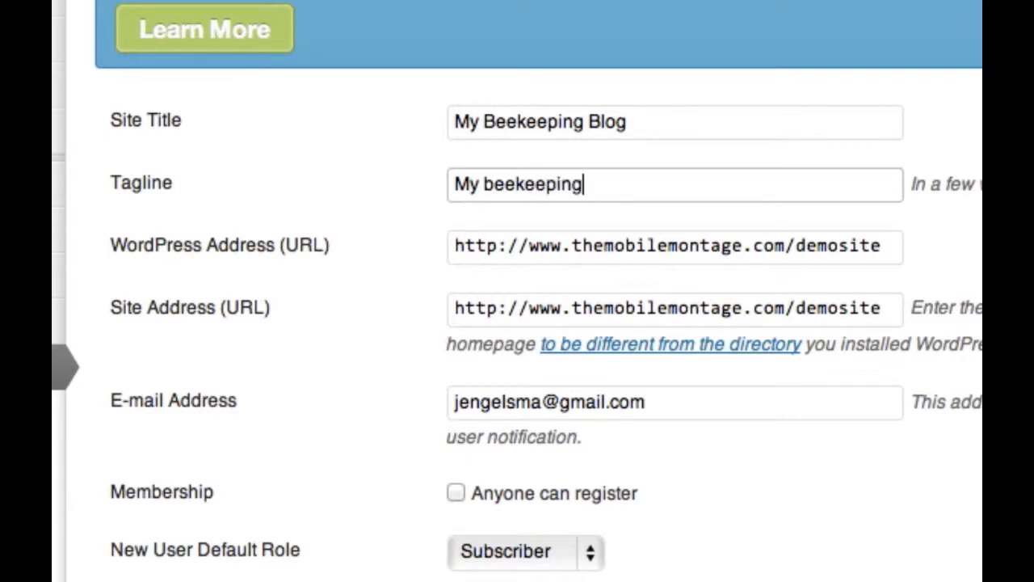
type(" adventu")
key("BackSpace")
type("t")
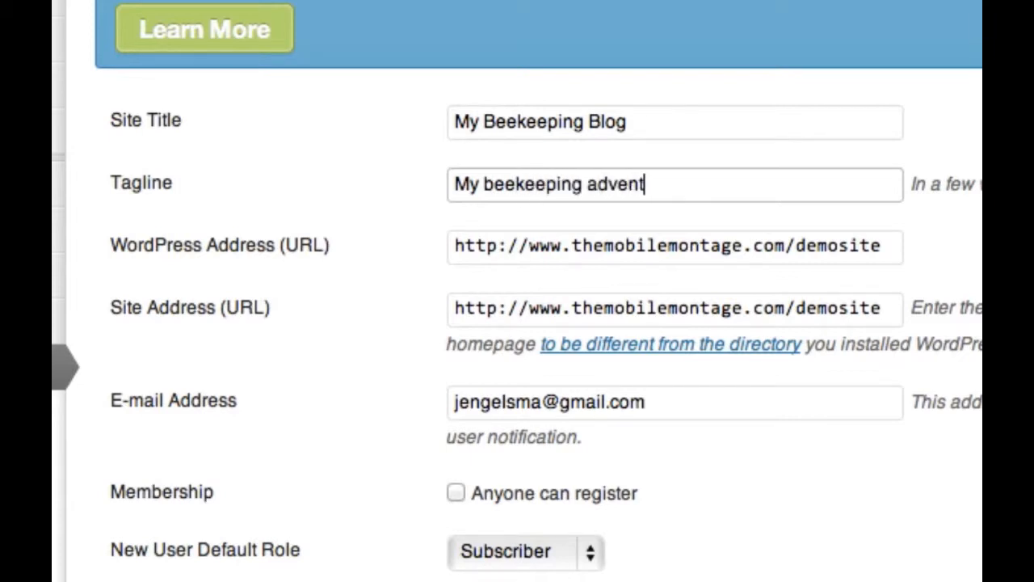
type("ures revealed")
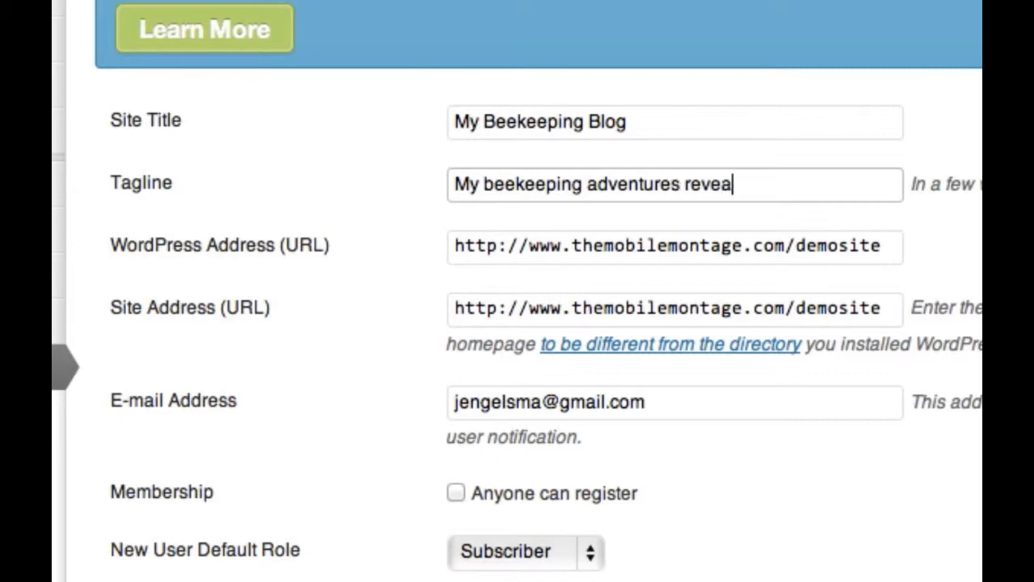
type("!")
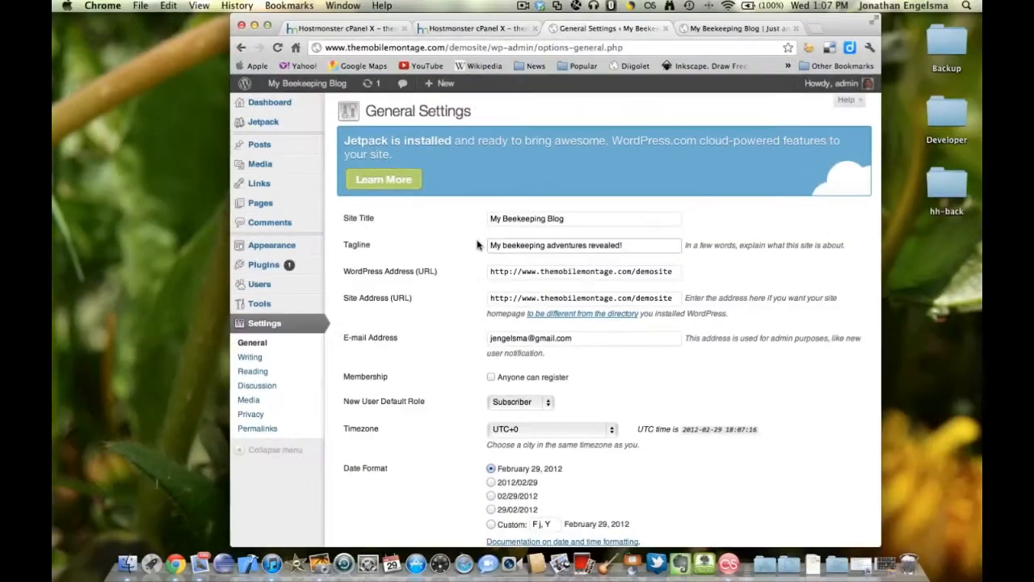
Save the general settings and reload the blog's front page to check the new tagline.
scroll(477, 245, "down", 5)
left_click(369, 483)
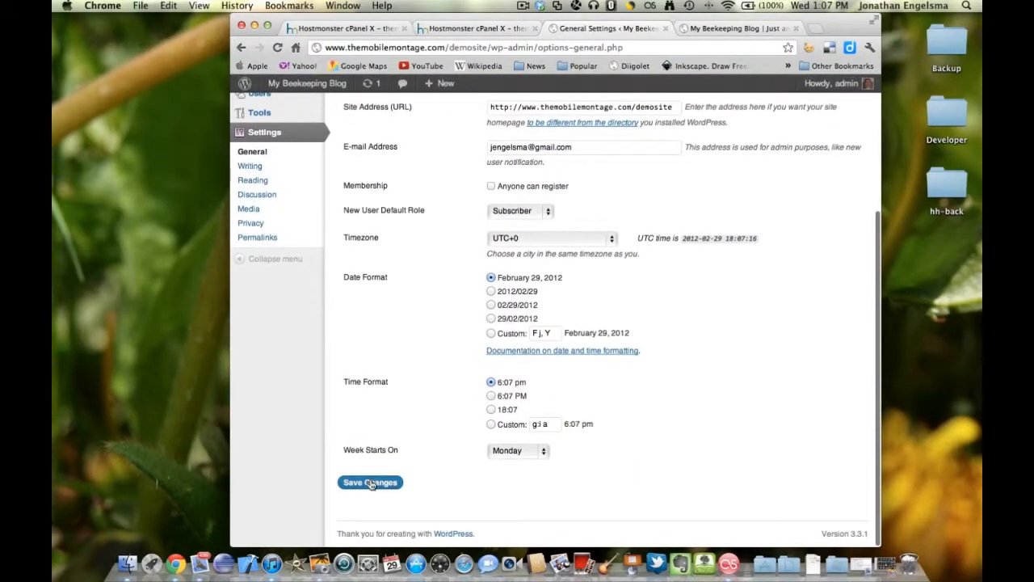
left_click(718, 30)
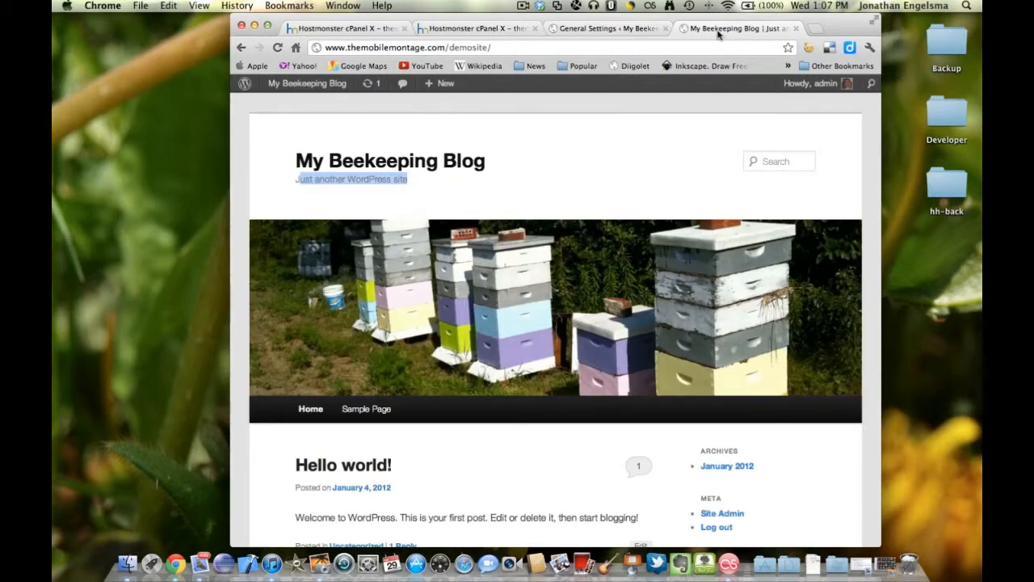
left_click(278, 47)
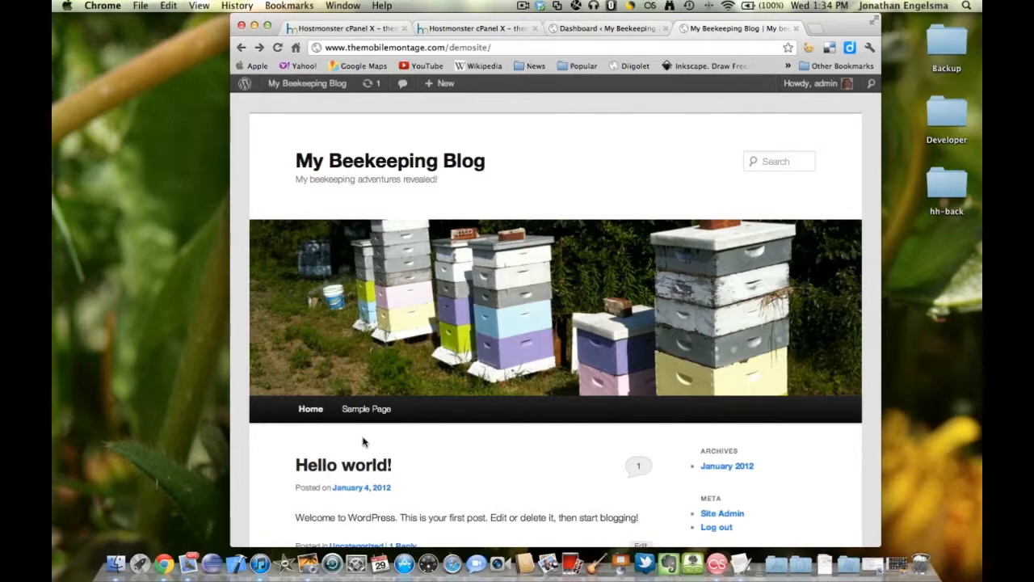
Create a custom navigation menu named "My Menu" in the WordPress dashboard.
left_click(614, 28)
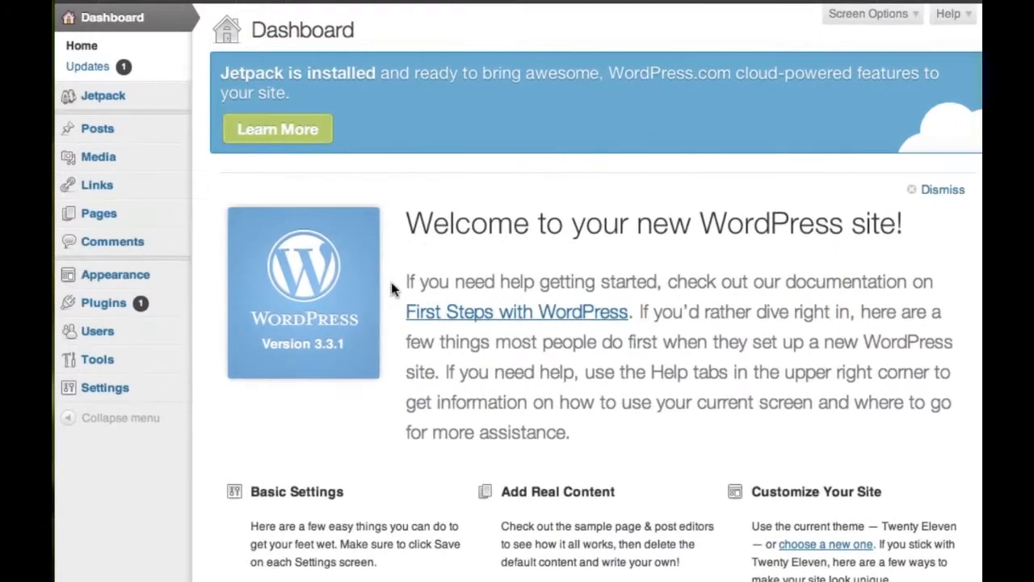
mouse_move(172, 280)
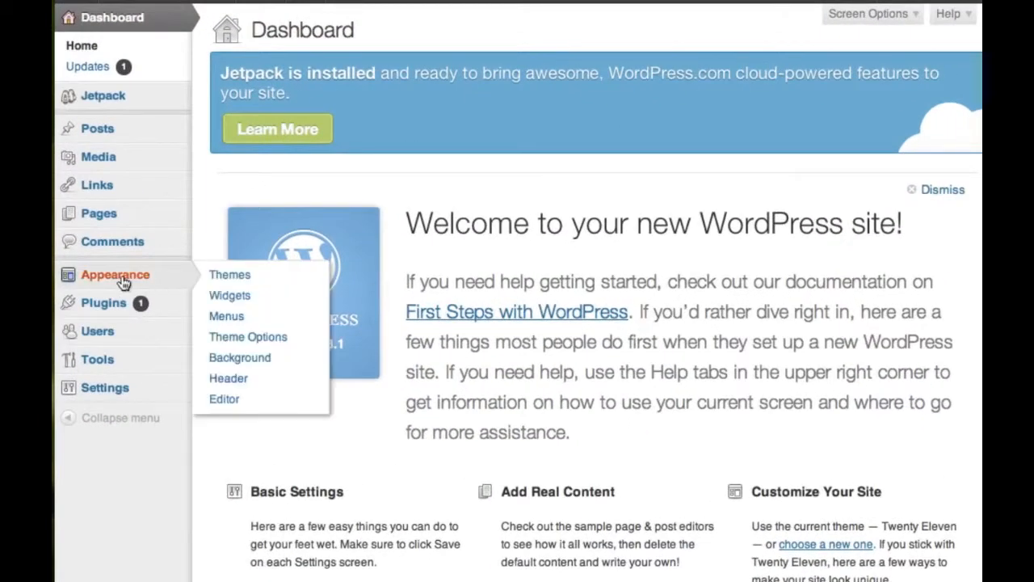
left_click(227, 316)
left_click(624, 205)
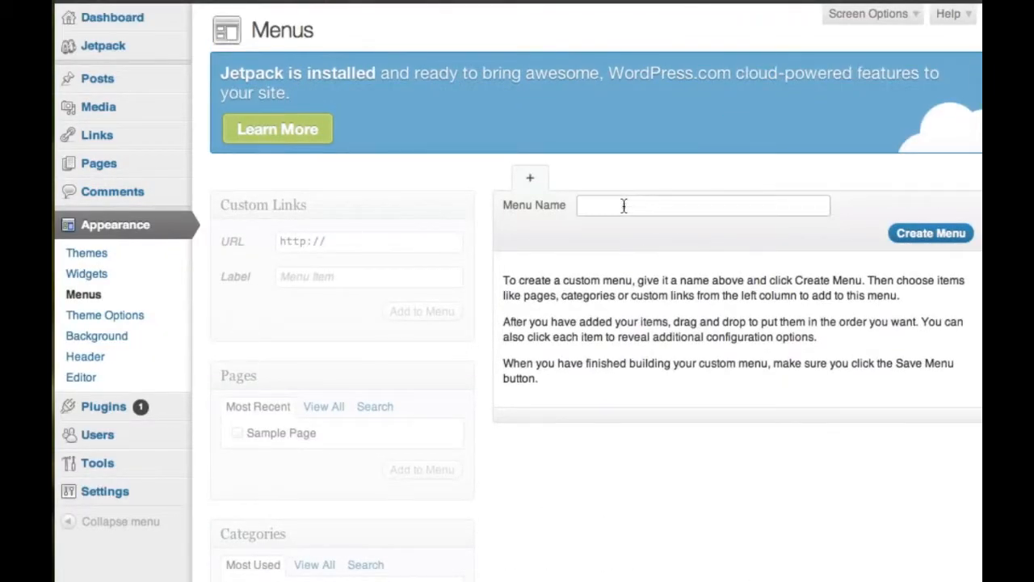
type("My Men")
type("u")
key("Return")
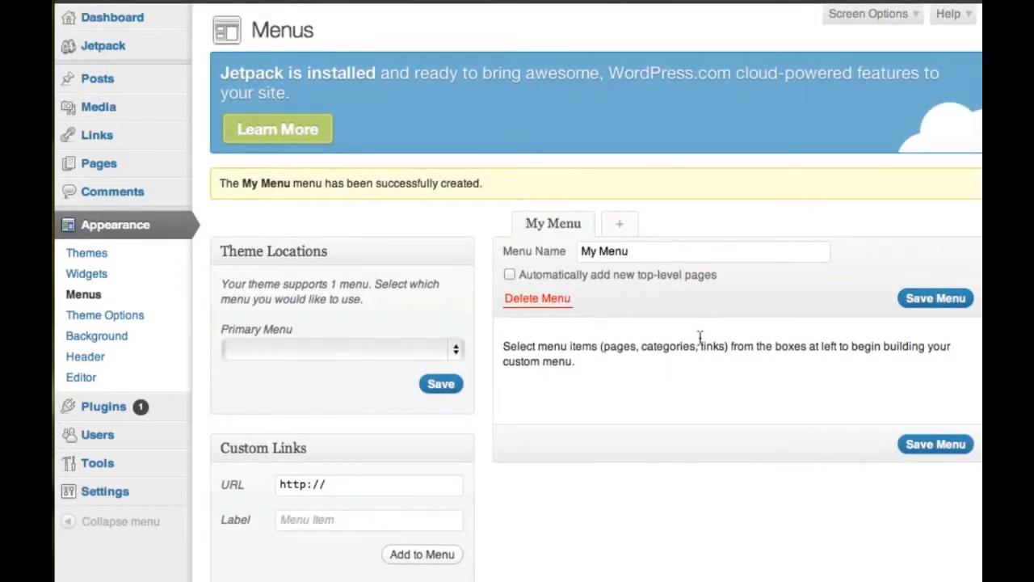
Save My Menu with automatic adding of new top-level pages enabled, and select it as the theme's primary menu.
left_click(509, 275)
left_click(920, 299)
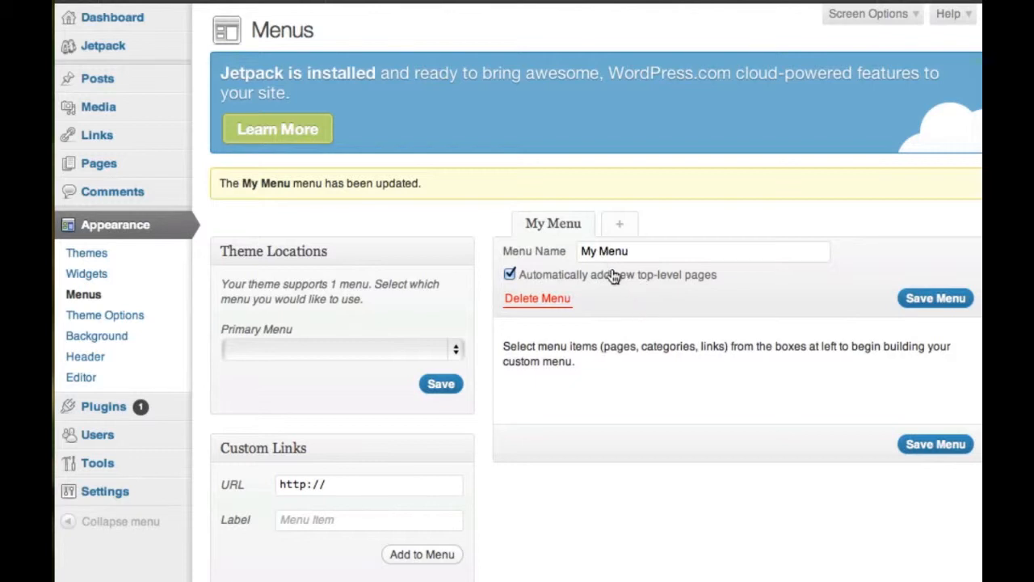
left_click(457, 353)
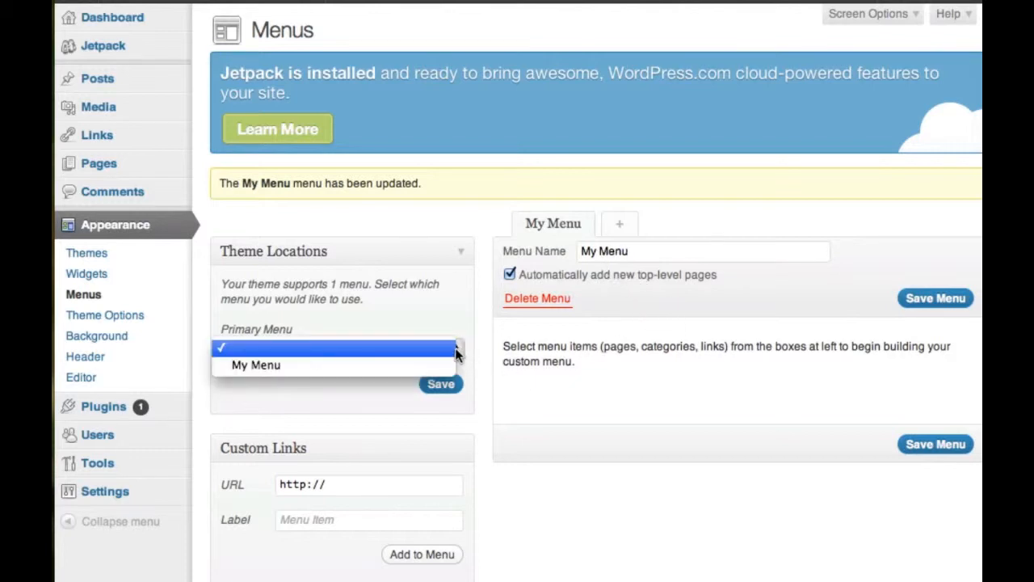
left_click(406, 367)
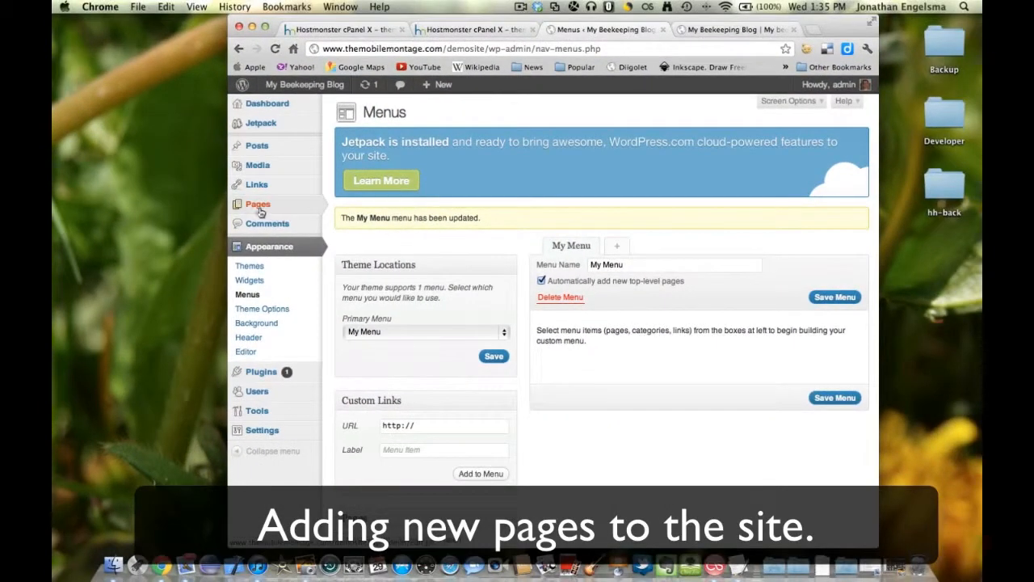
Start a new page titled "Our Honey".
mouse_move(96, 171)
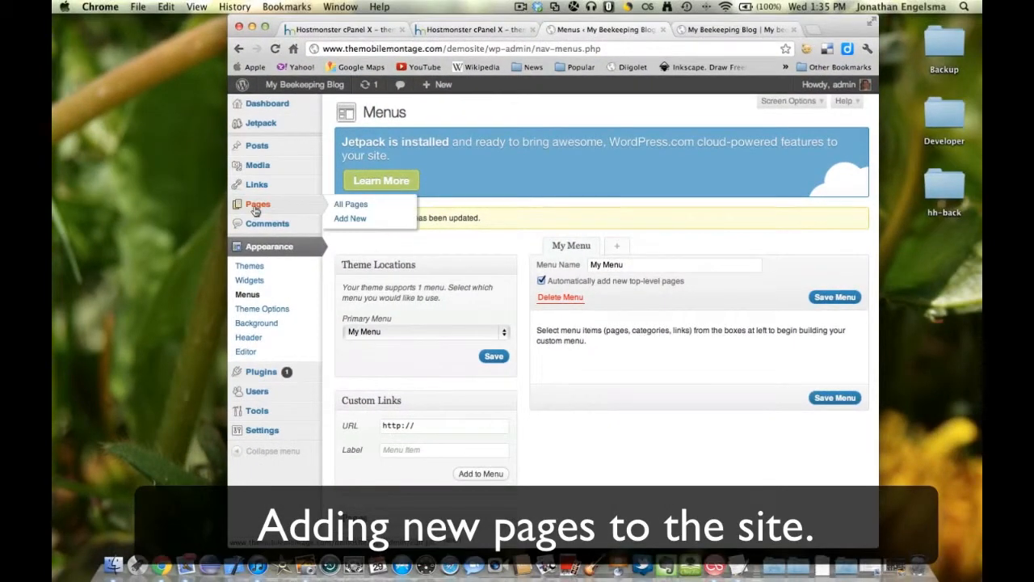
left_click(341, 222)
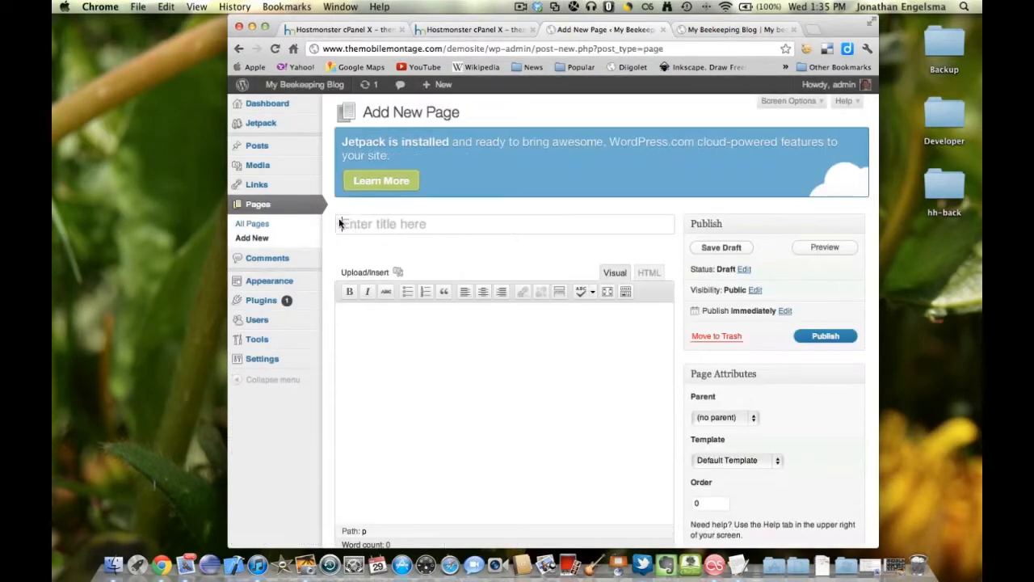
left_click(359, 224)
type("Our Honey")
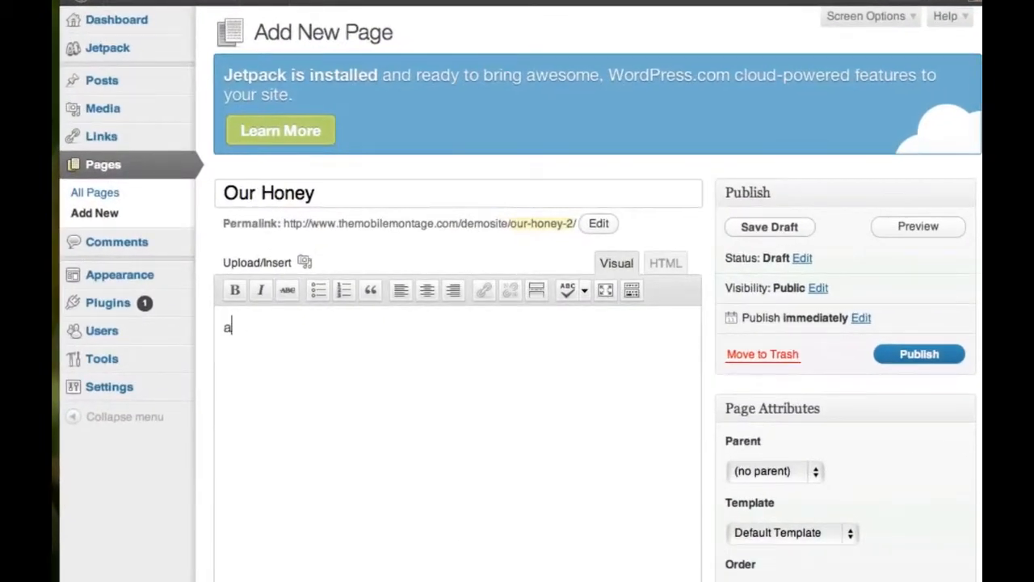
Fill the page body with the copied text about the honey, its packages and the local farmer's markets.
type("fasdfasd")
key("BackSpace")
key("BackSpace")
key("BackSpace")
key("BackSpace")
key("BackSpace")
key("ctrl+v")
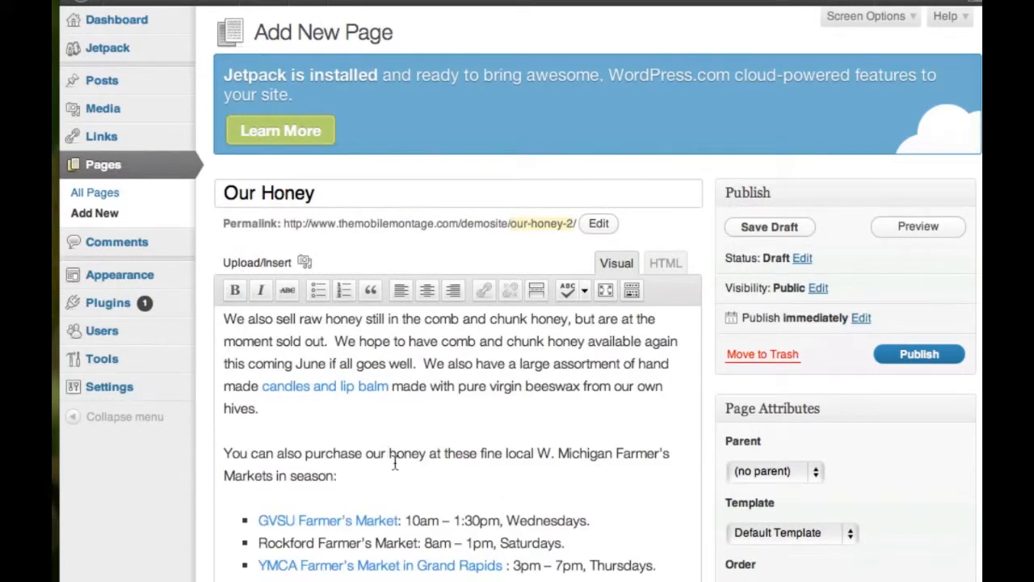
Upload the honey jars photo (honey-jars.png) from the computer's iPhoto events as media for the page.
scroll(395, 463, "down", 3)
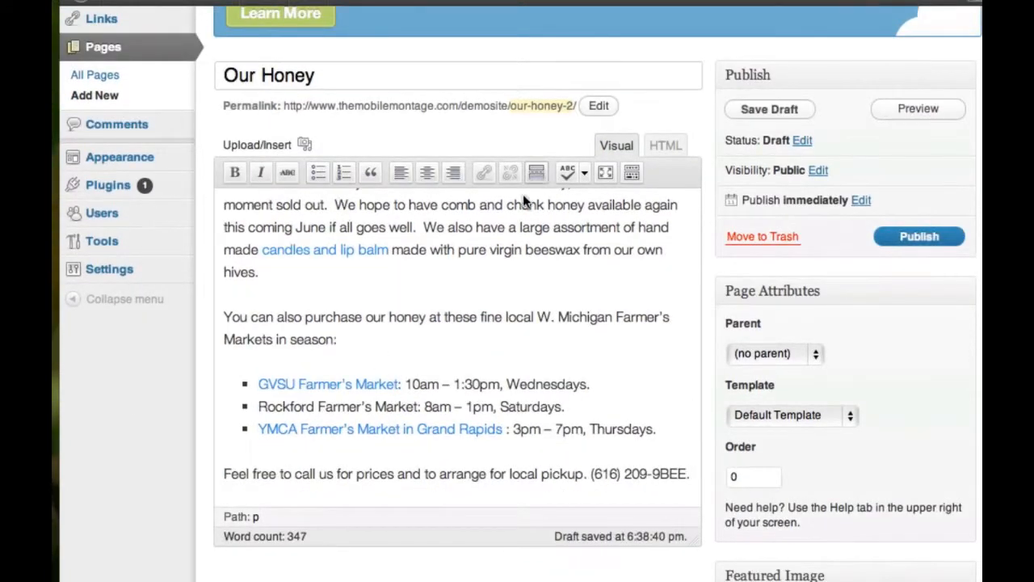
scroll(375, 267, "up", 5)
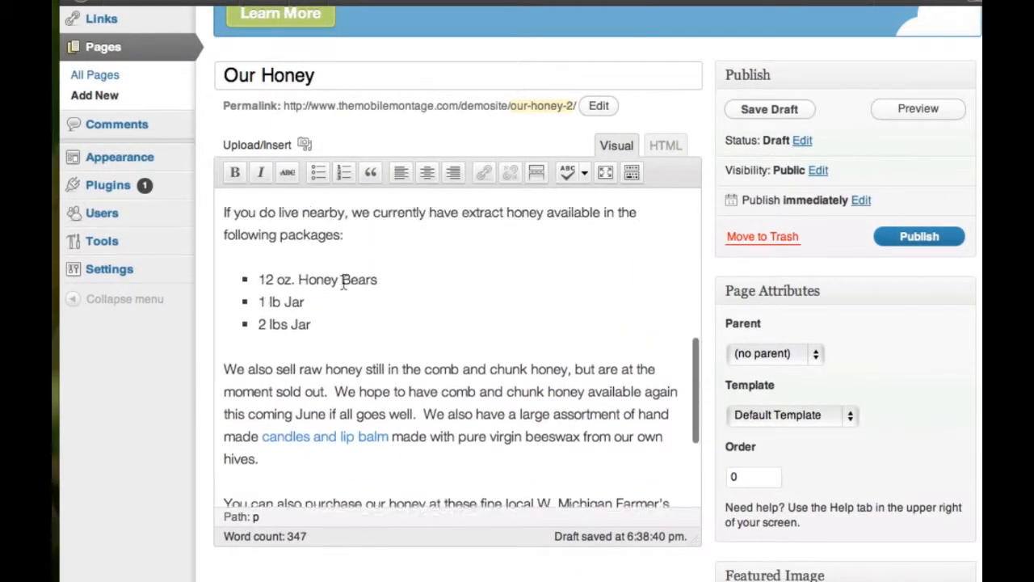
scroll(426, 300, "up", 2)
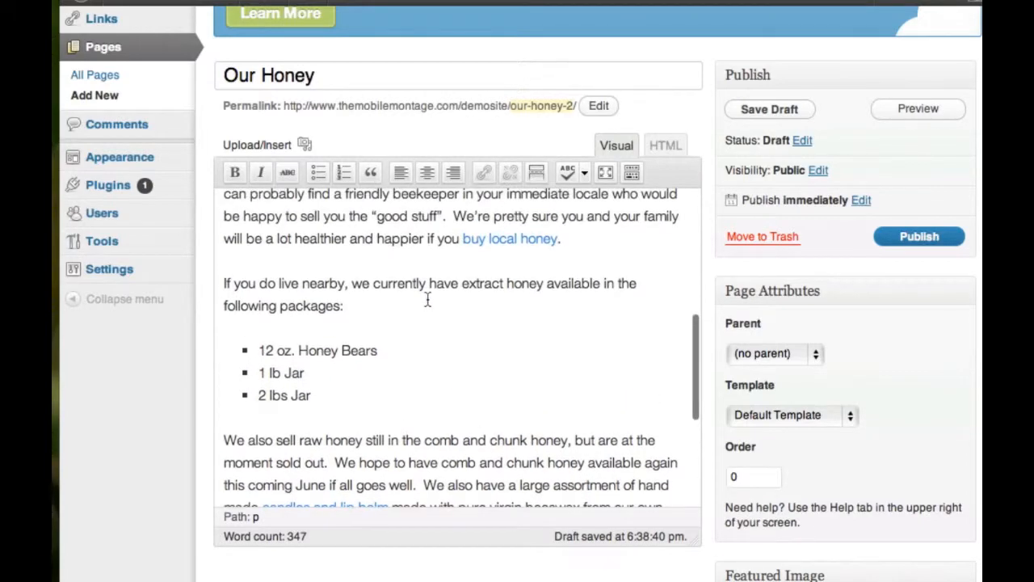
scroll(427, 299, "up", 3)
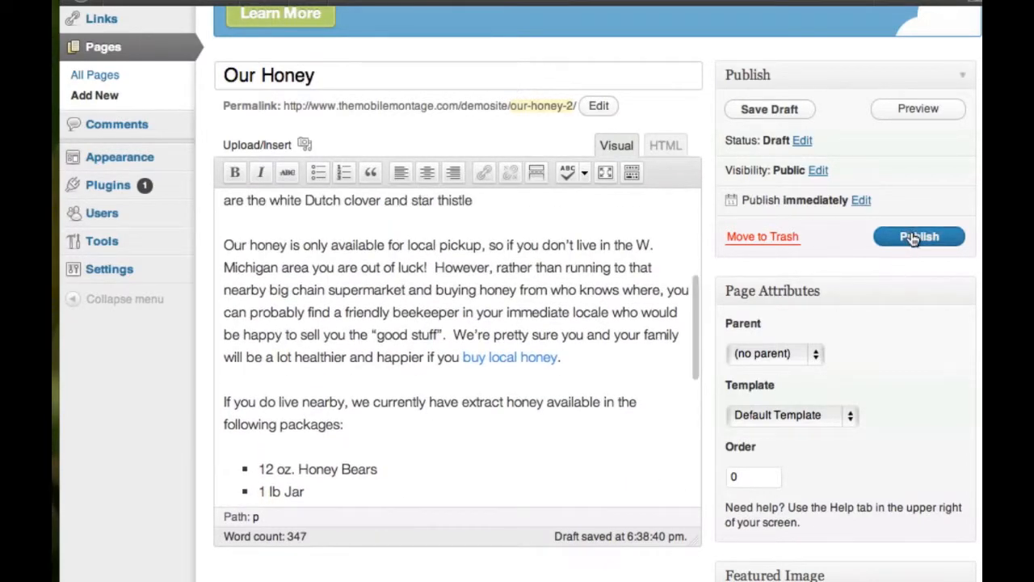
scroll(372, 287, "up", 8)
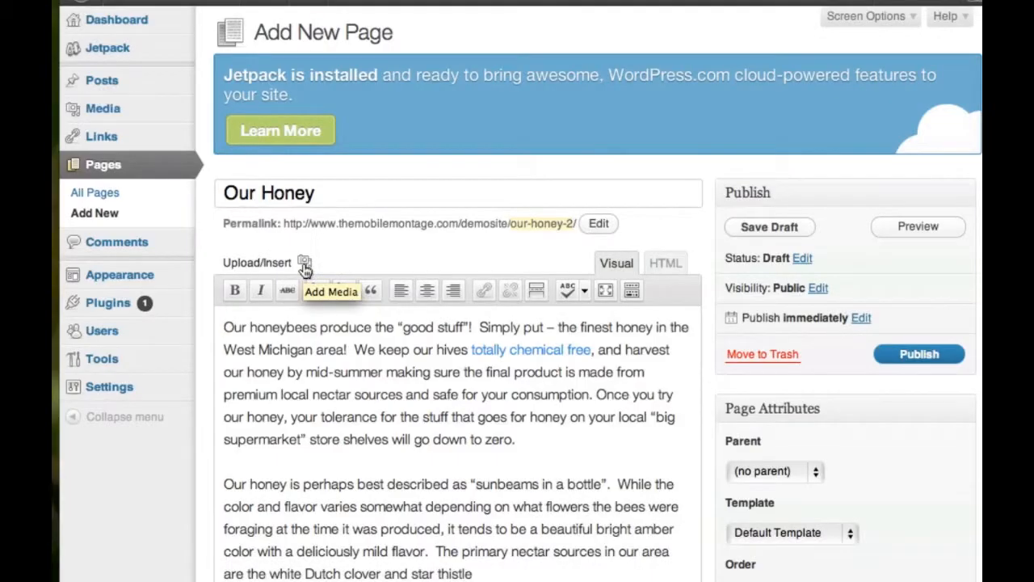
left_click(304, 262)
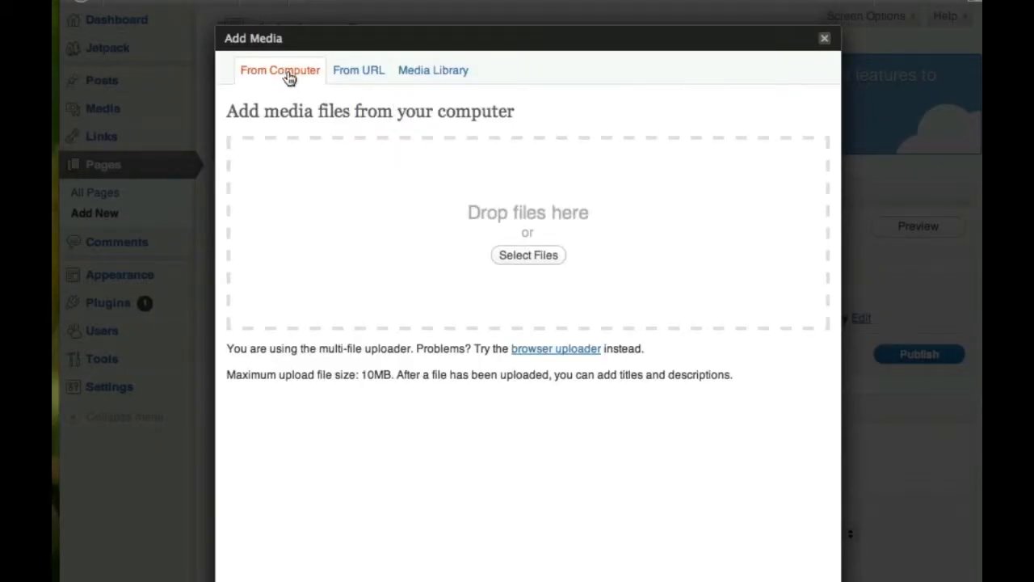
left_click(527, 256)
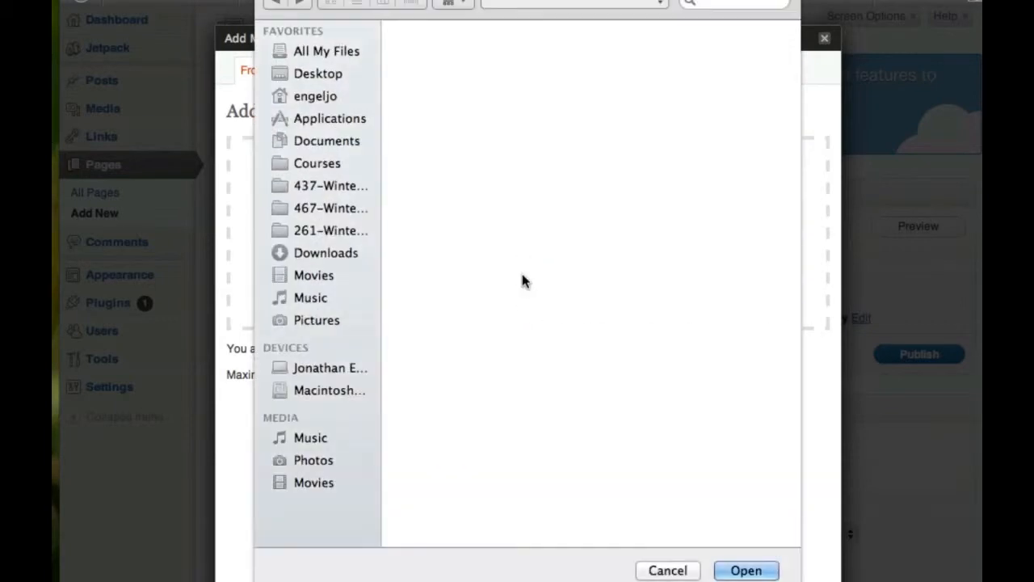
left_click(311, 462)
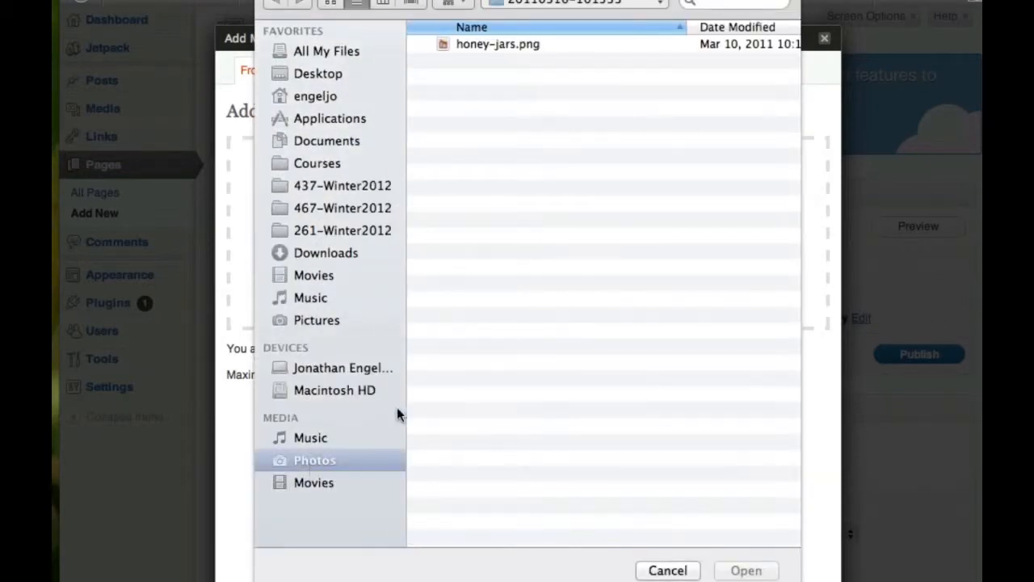
scroll(534, 392, "down", 20)
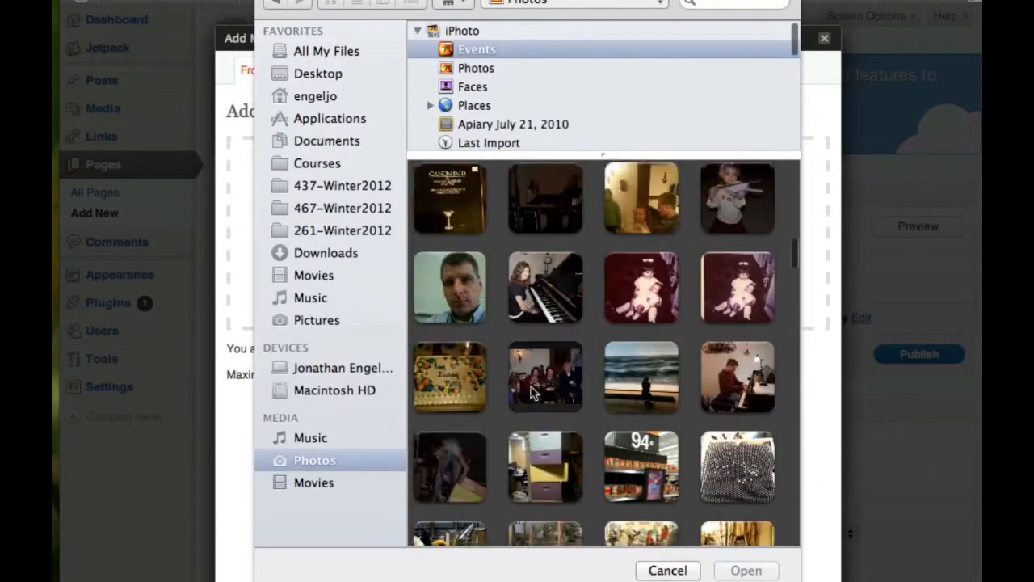
scroll(533, 392, "down", 15)
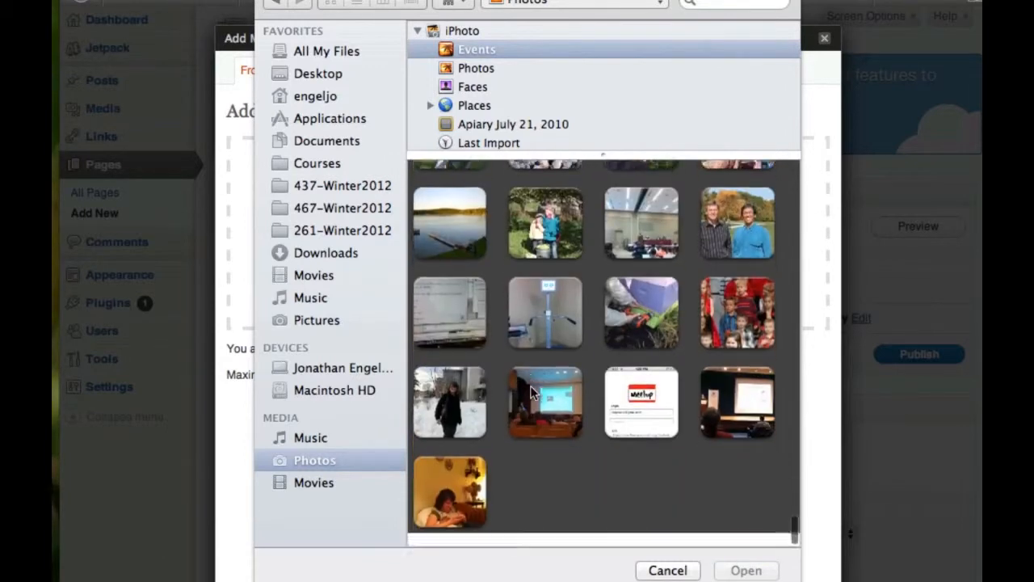
scroll(533, 392, "up", 10)
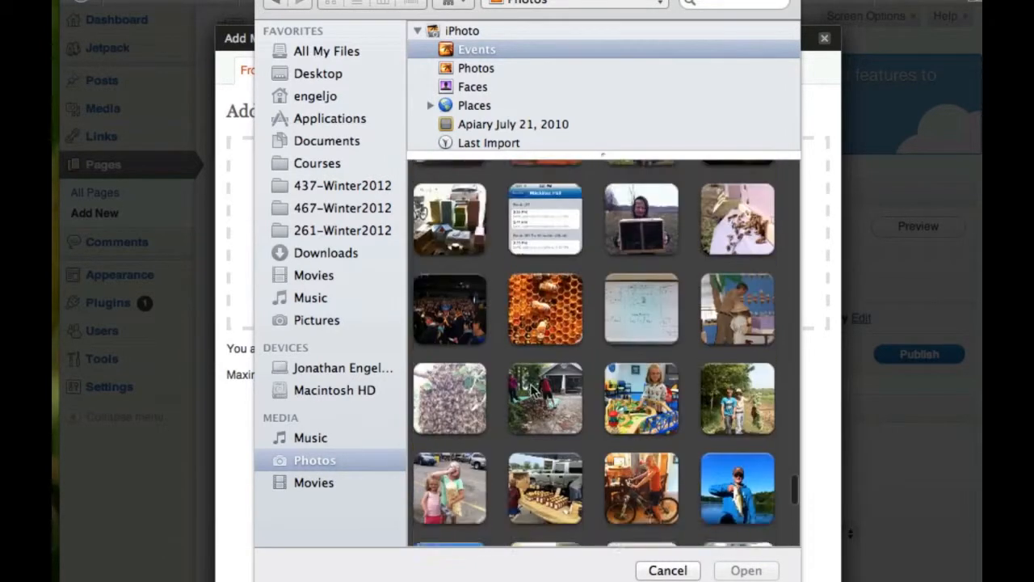
left_click(541, 279)
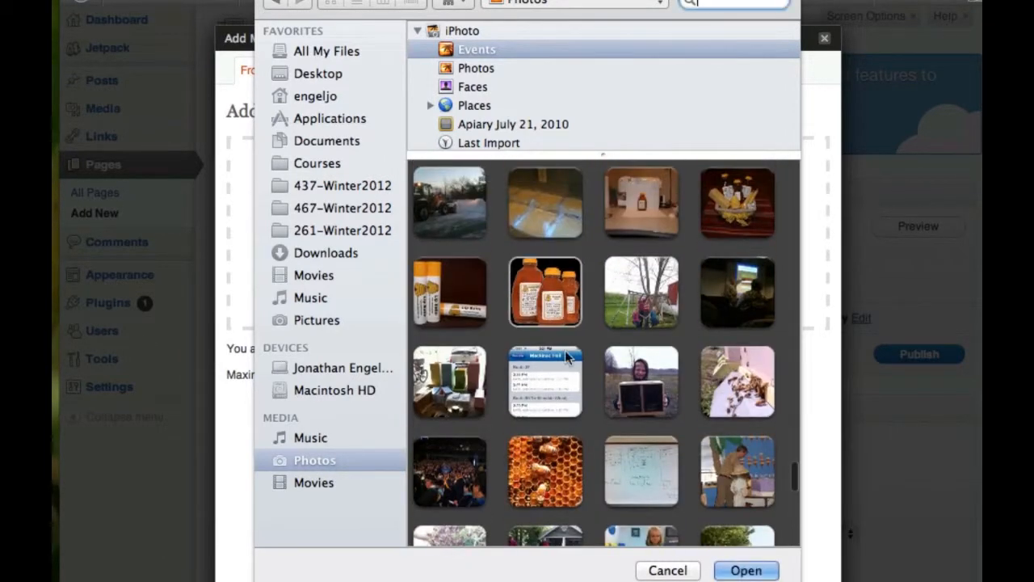
left_click(744, 569)
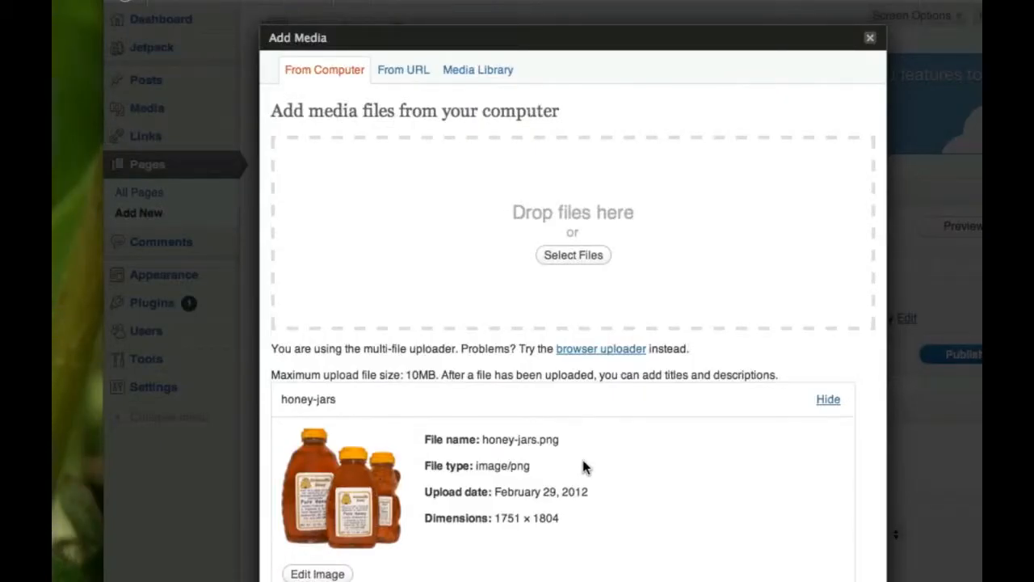
Insert the uploaded honey-jars image at the start of the page text with left alignment and medium size.
scroll(566, 411, "down", 2)
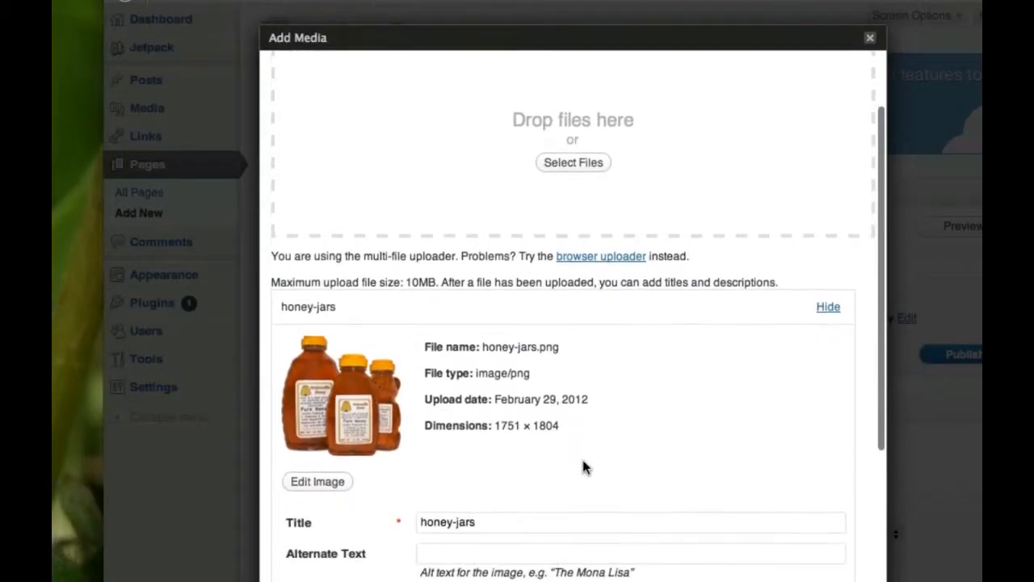
scroll(586, 467, "down", 2)
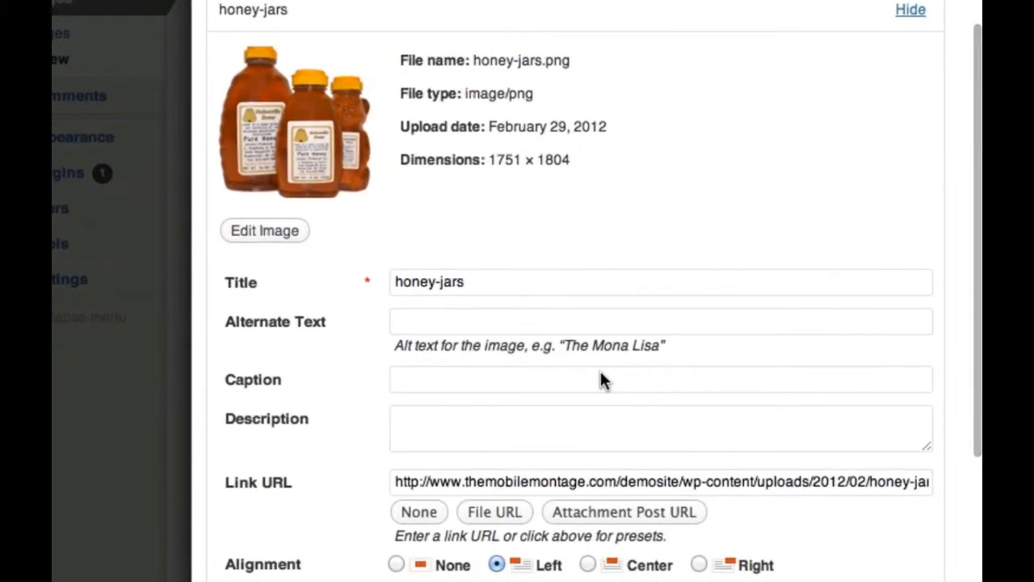
scroll(601, 379, "down", 1)
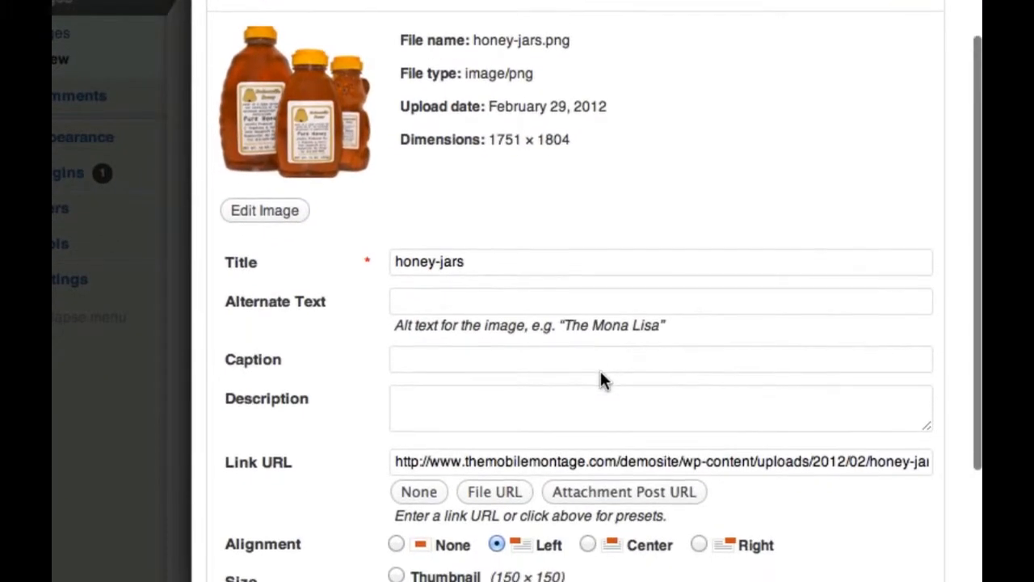
scroll(601, 379, "down", 2)
scroll(599, 369, "down", 1)
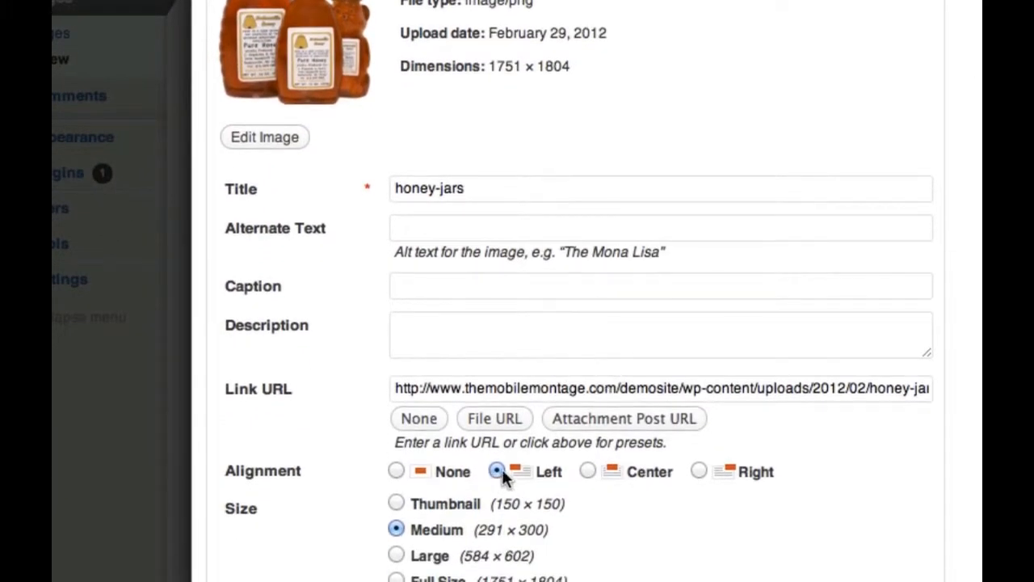
scroll(503, 468, "down", 2)
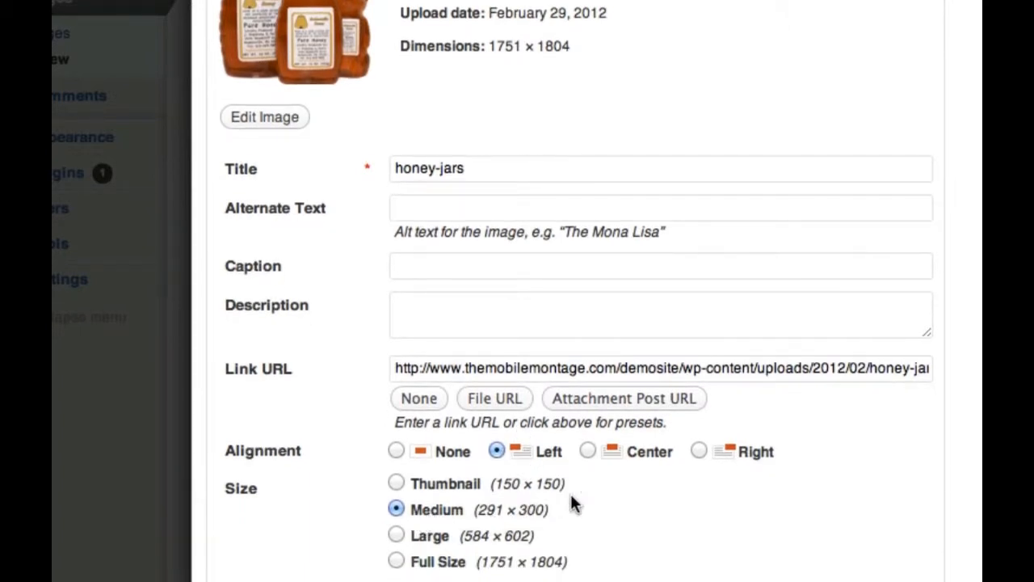
scroll(577, 503, "down", 10)
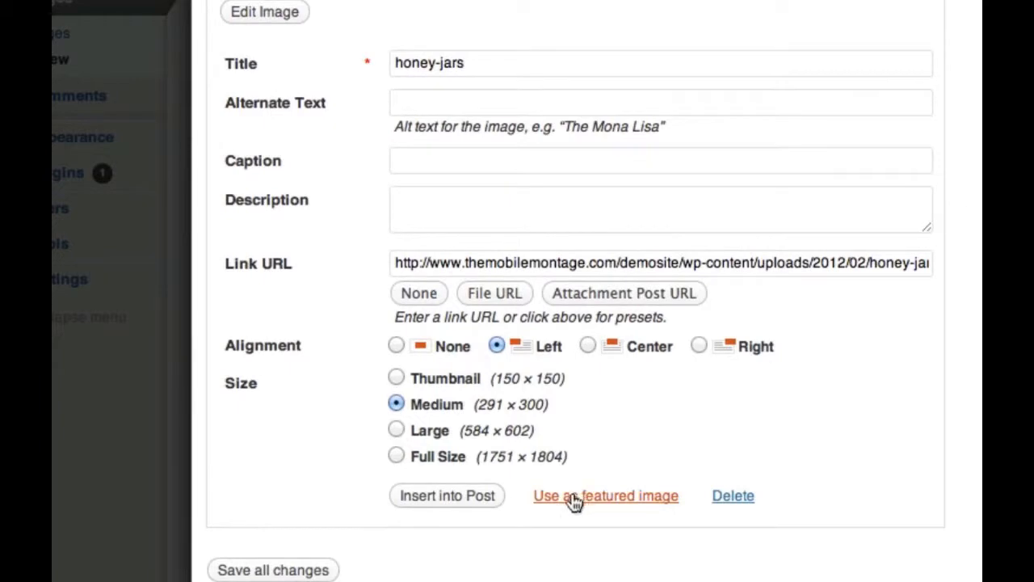
left_click(447, 496)
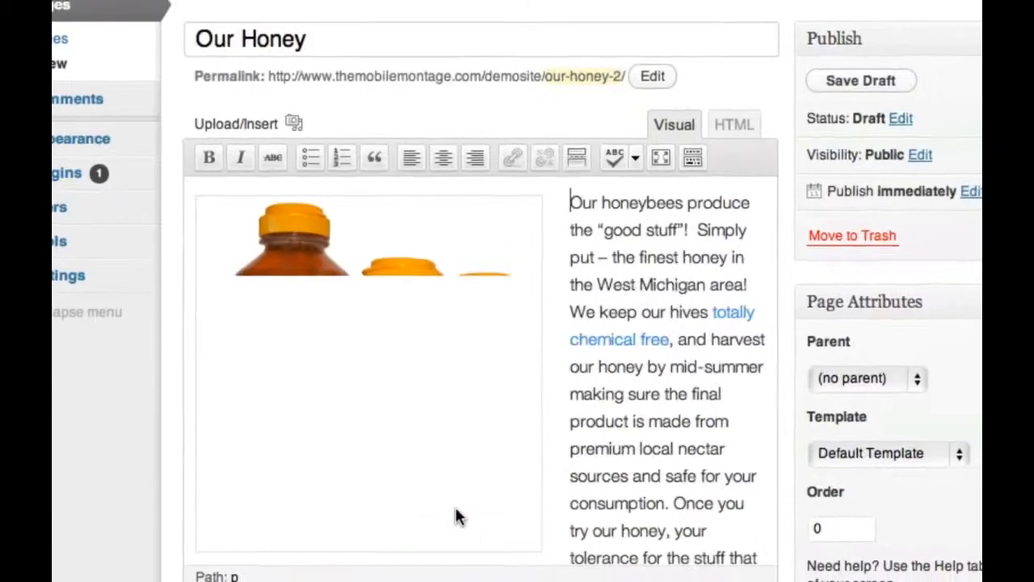
scroll(538, 427, "down", 5)
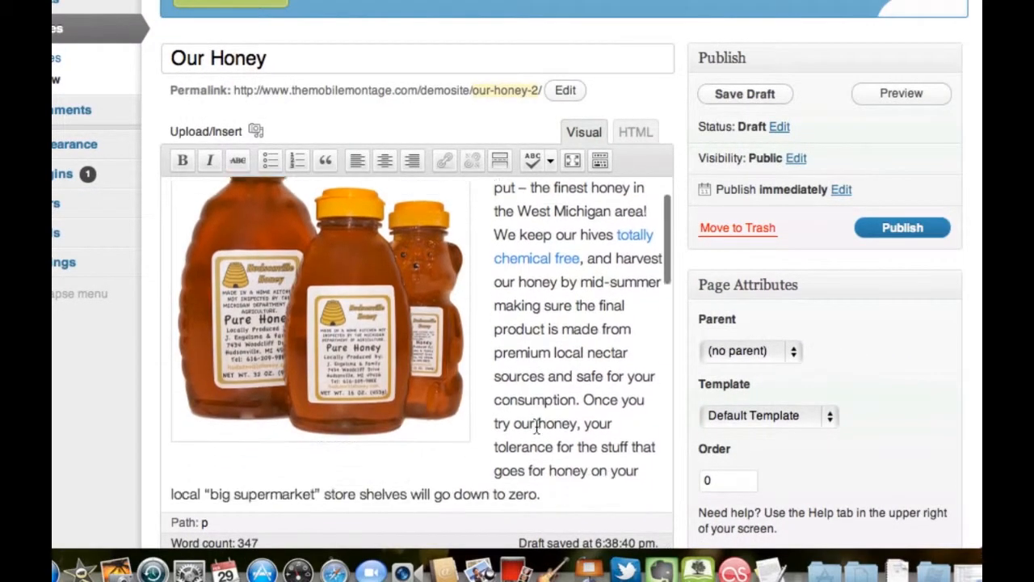
Review the "Our Honey" page text and publish the page.
scroll(536, 426, "down", 8)
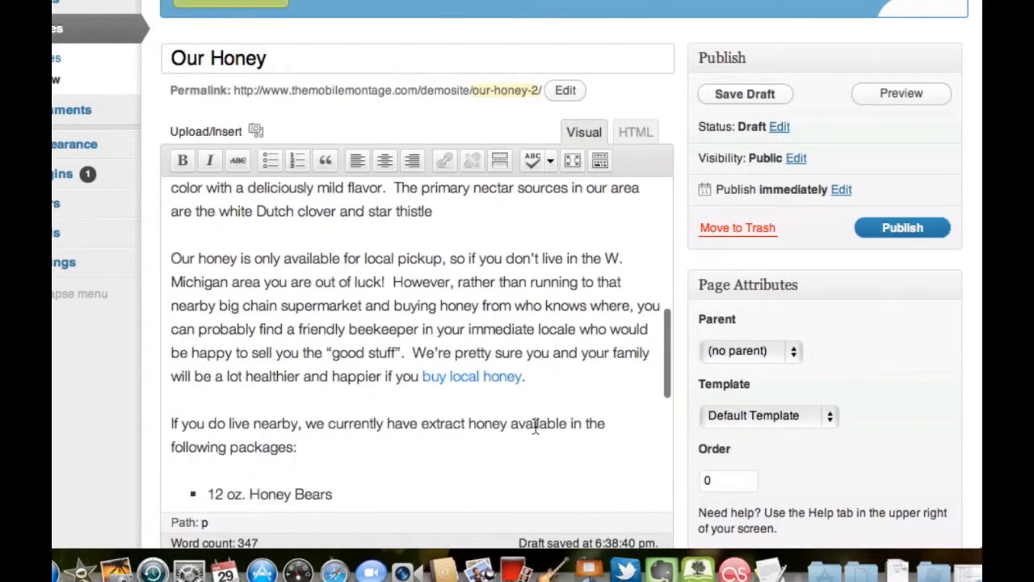
scroll(535, 427, "up", 9)
scroll(535, 427, "up", 4)
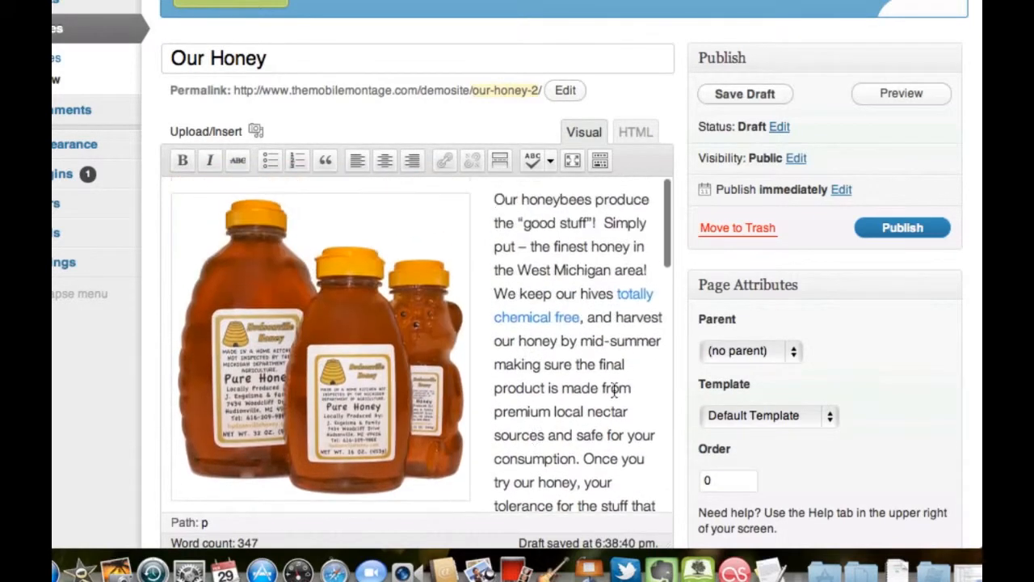
left_click(896, 228)
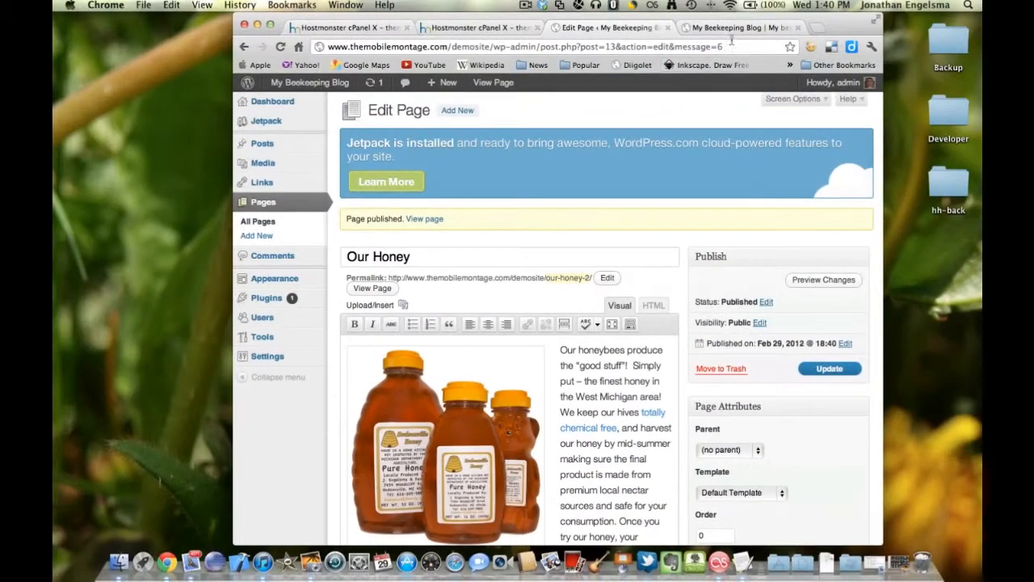
Reload the live blog, examine the Our Honey page's image and text, and return to the blog's front page.
left_click(728, 29)
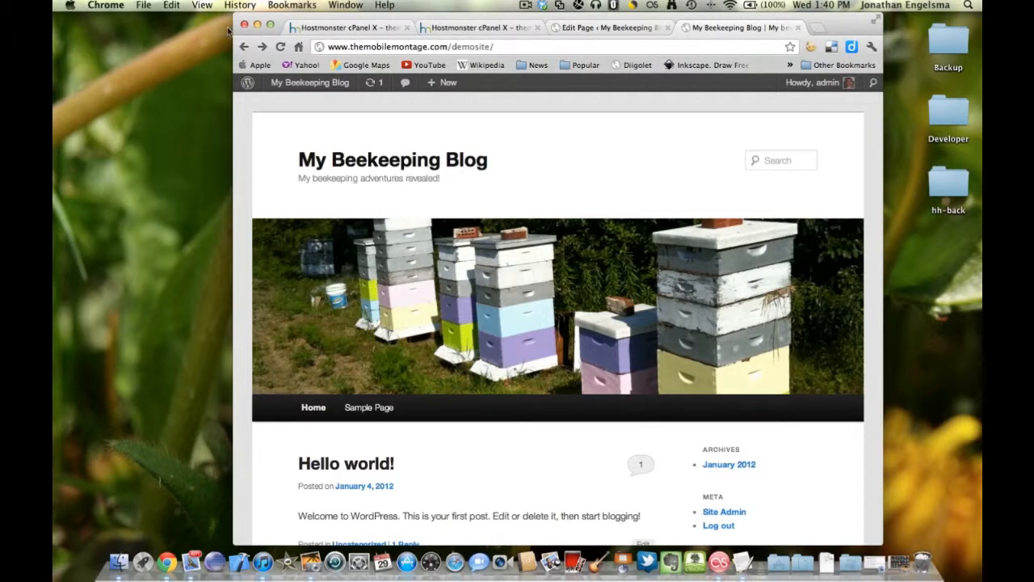
left_click(281, 46)
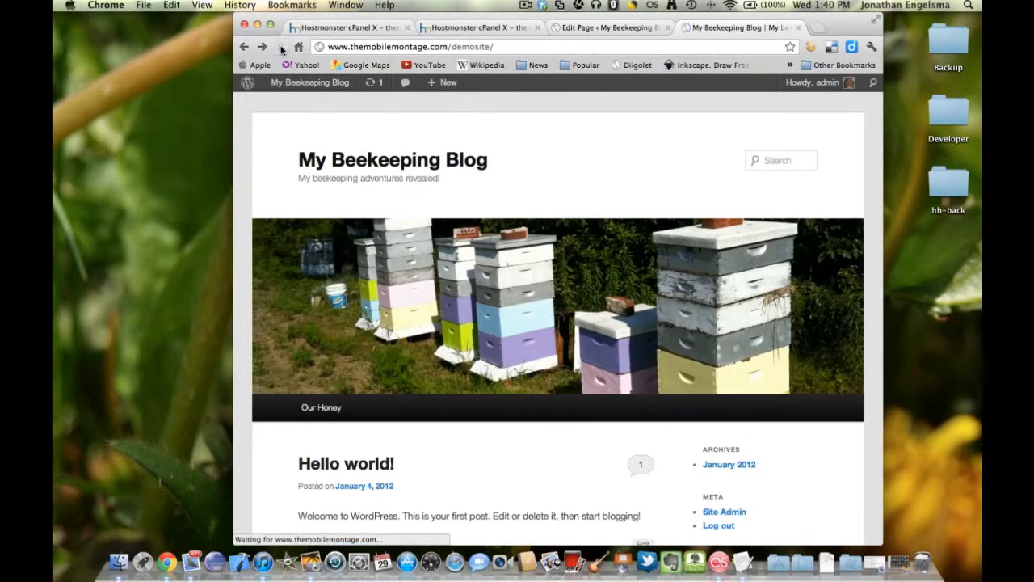
left_click(323, 410)
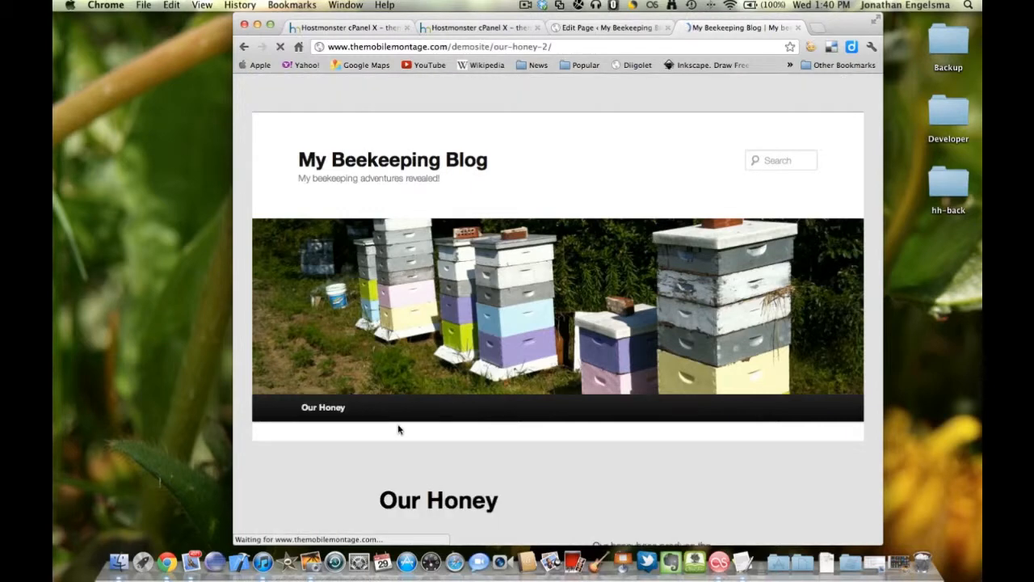
scroll(422, 429, "down", 3)
scroll(422, 434, "down", 10)
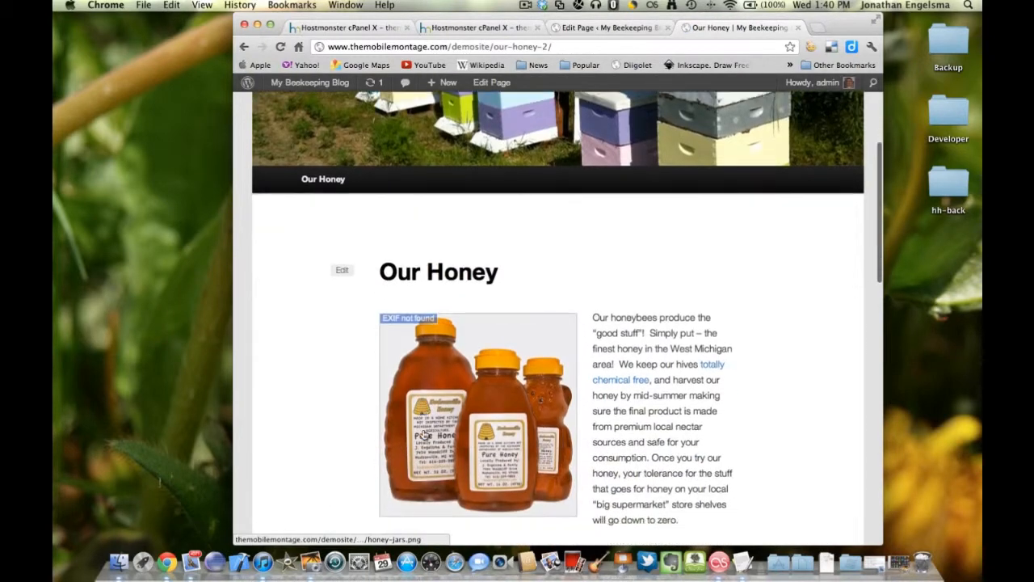
scroll(422, 434, "down", 7)
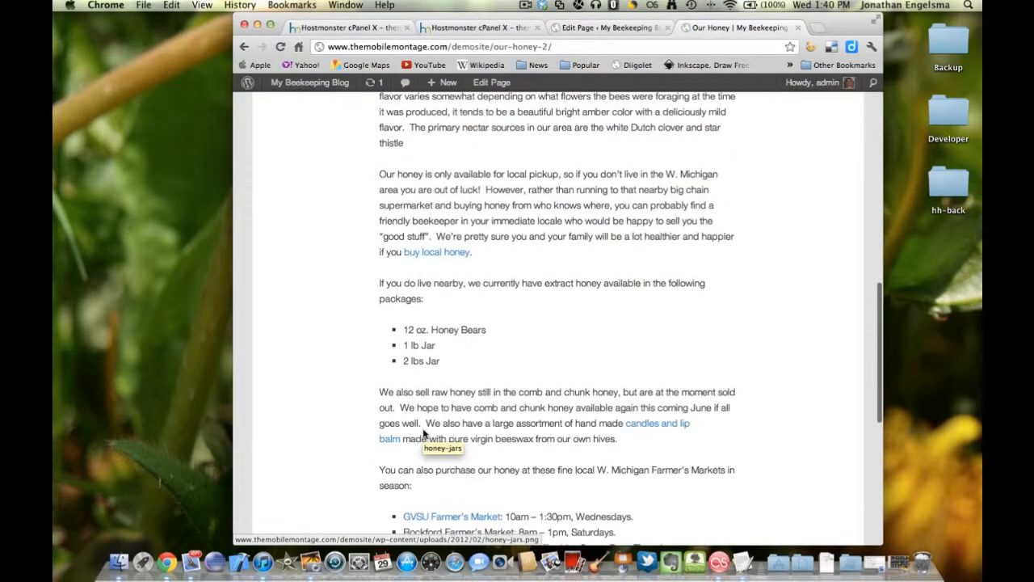
scroll(424, 434, "up", 17)
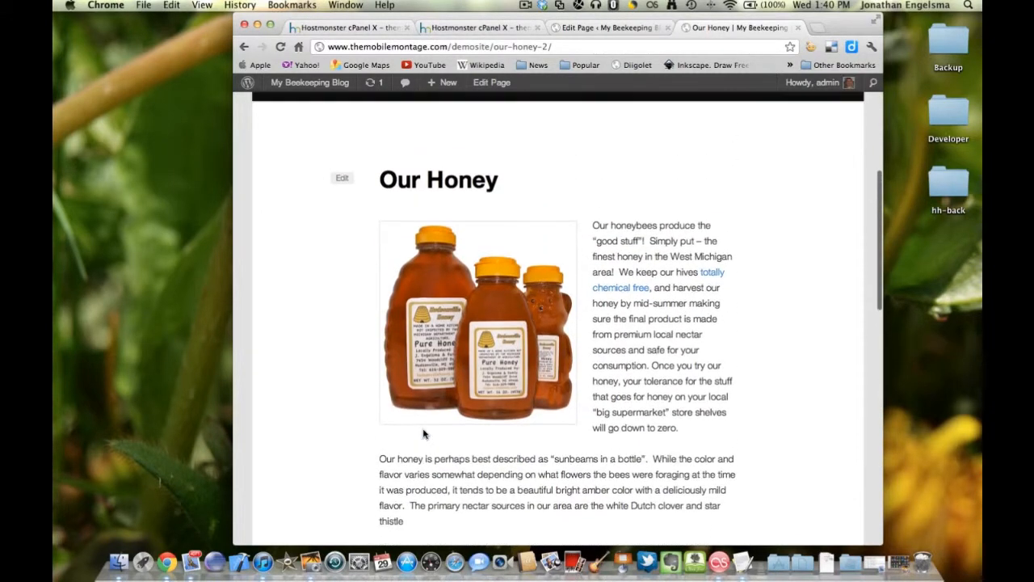
scroll(423, 434, "up", 3)
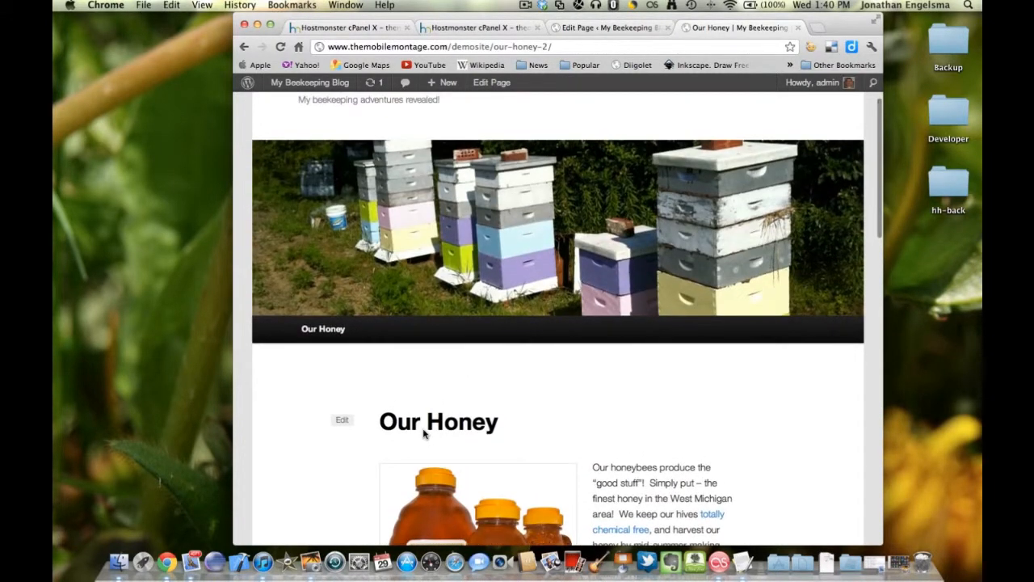
scroll(424, 434, "up", 2)
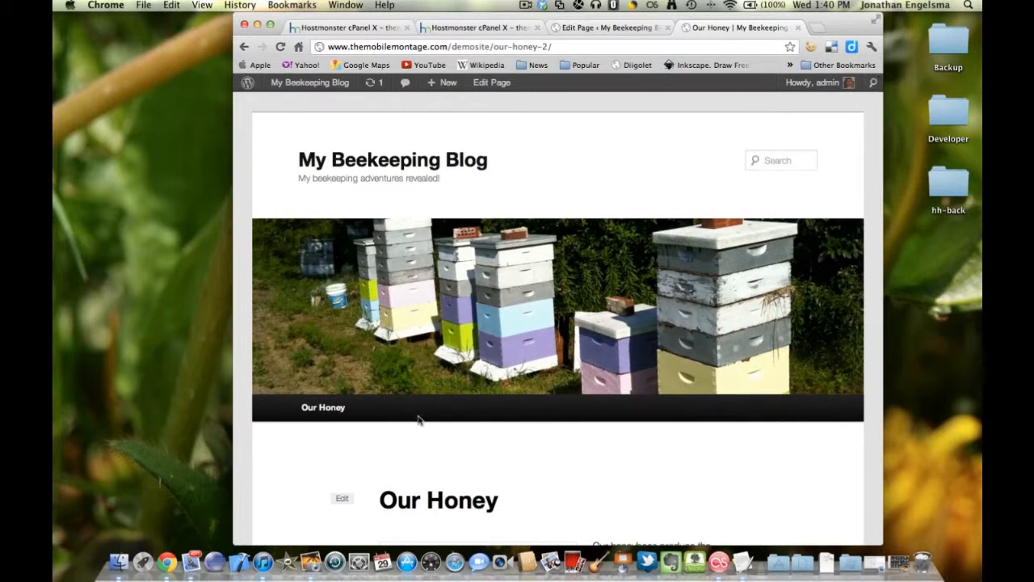
left_click(422, 171)
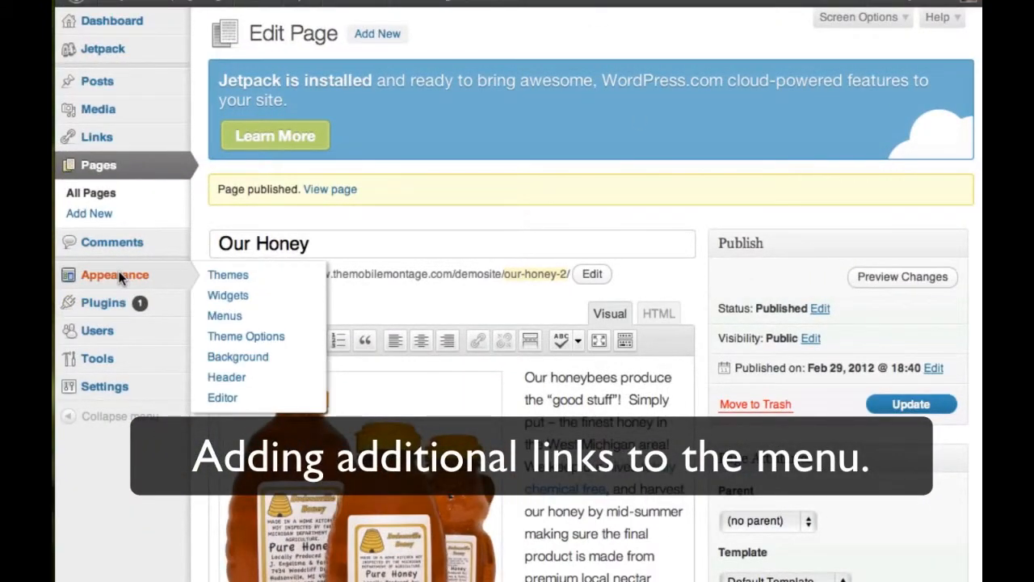
Add the Home page above Our Honey in My Menu, save the menu, and check it on the reloaded live blog.
left_click(119, 277)
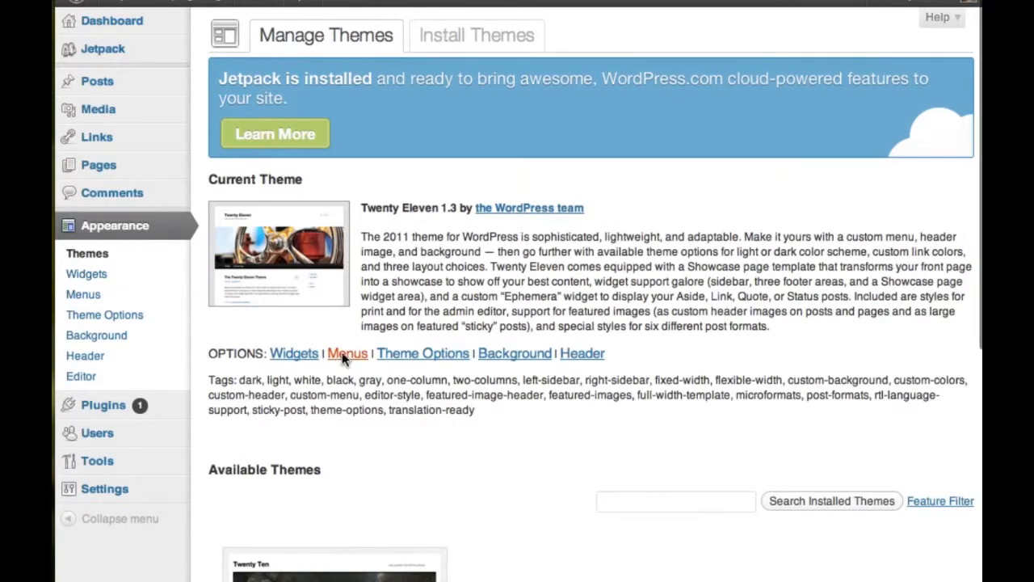
left_click(343, 354)
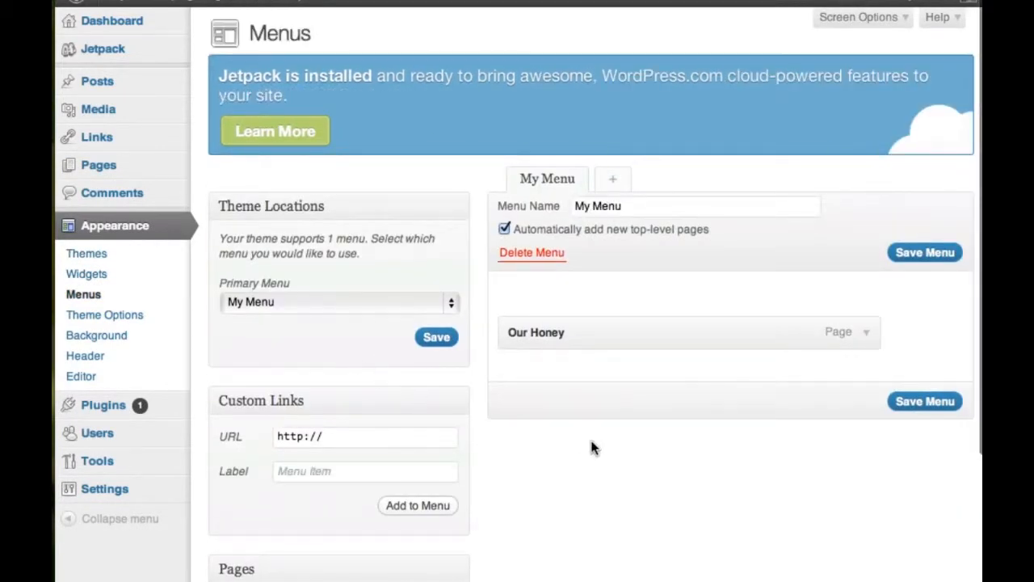
scroll(614, 480, "down", 4)
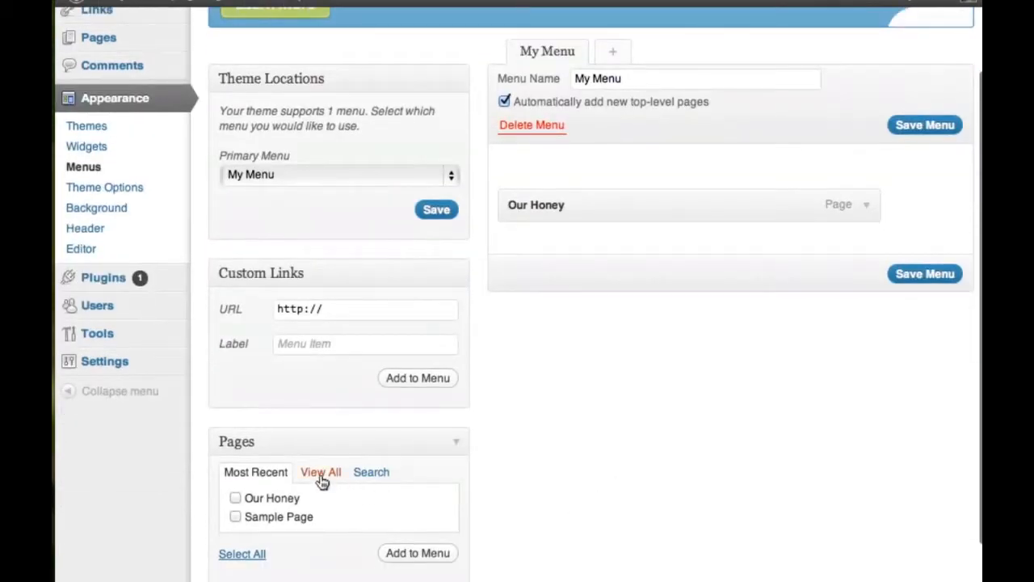
left_click(320, 477)
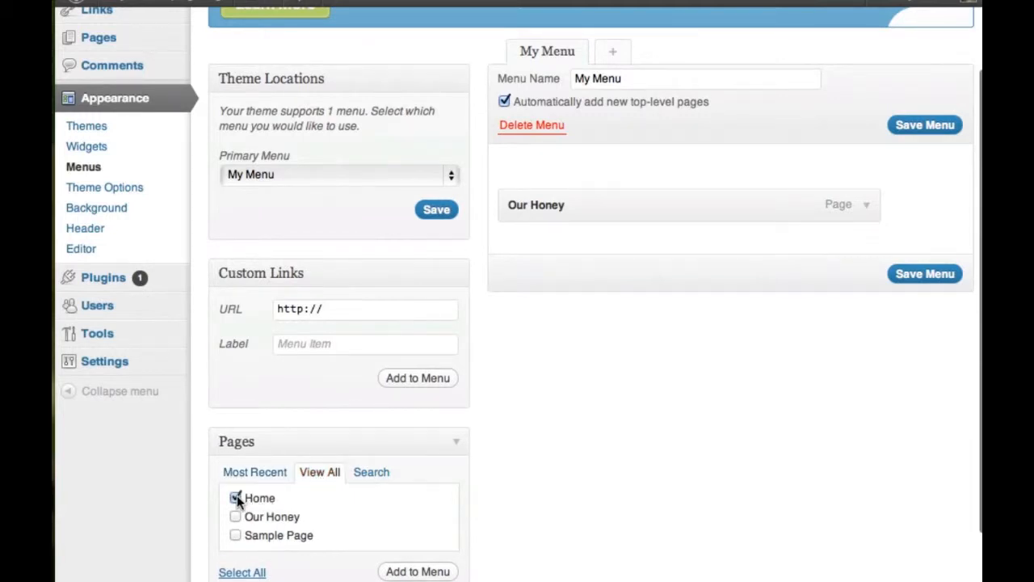
left_click(415, 571)
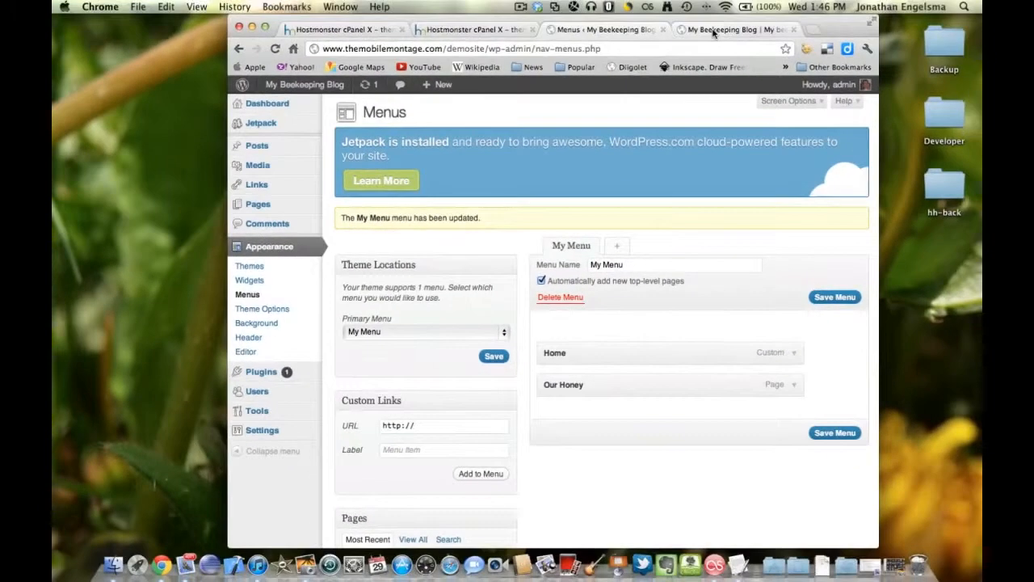
left_click(719, 29)
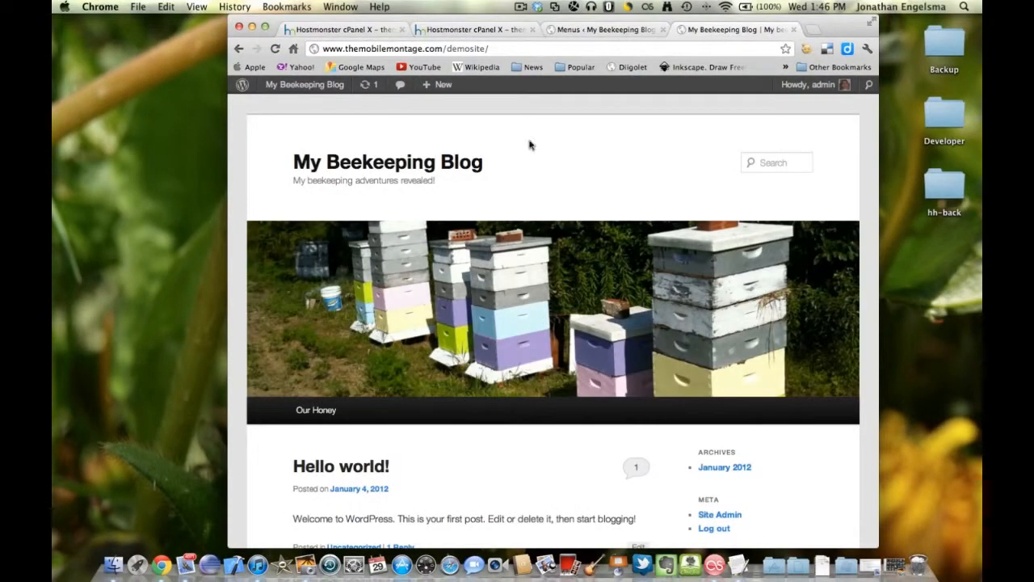
left_click(275, 48)
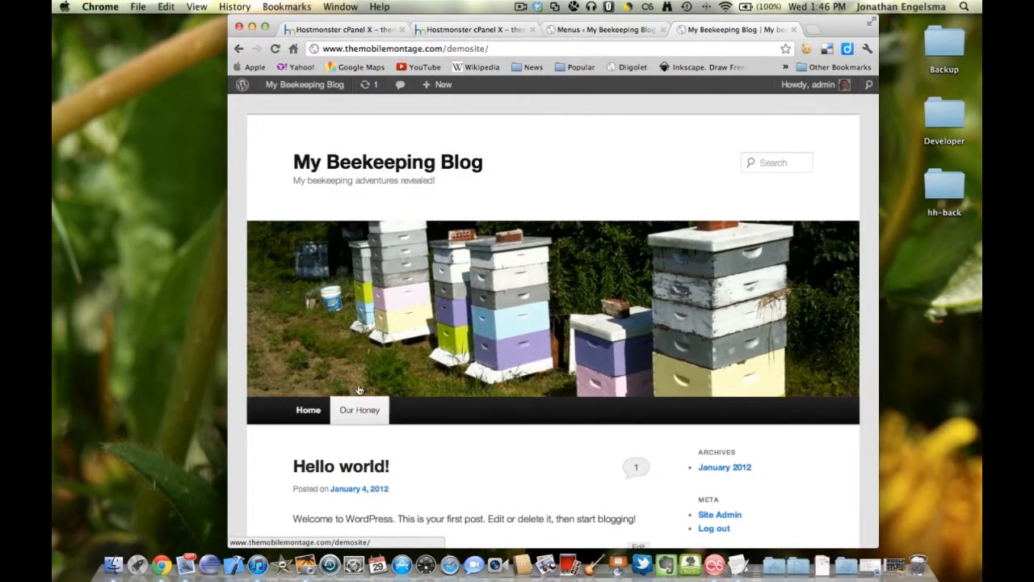
Return to the site administration and start a new page titled "About Us".
left_click(600, 30)
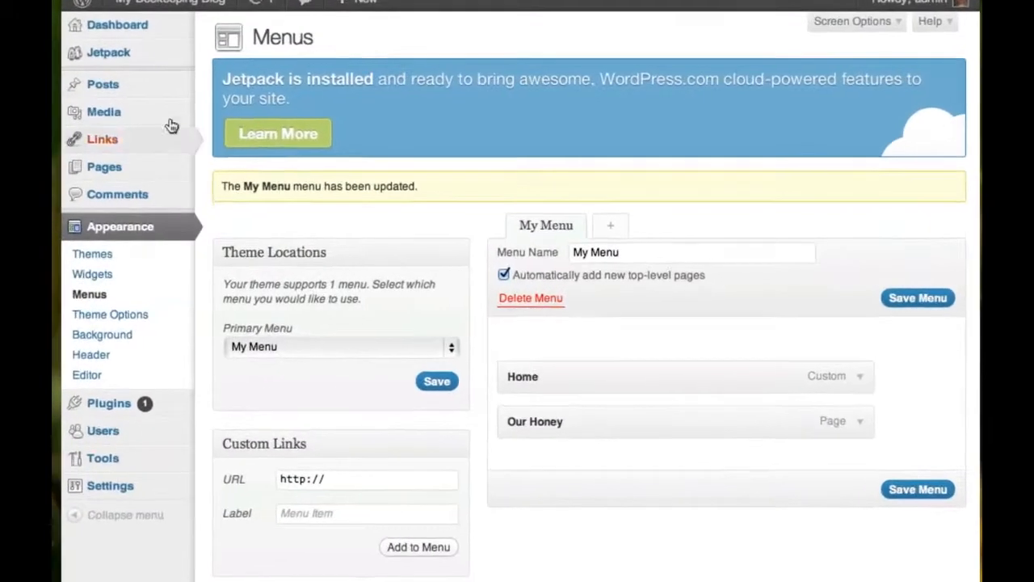
mouse_move(264, 206)
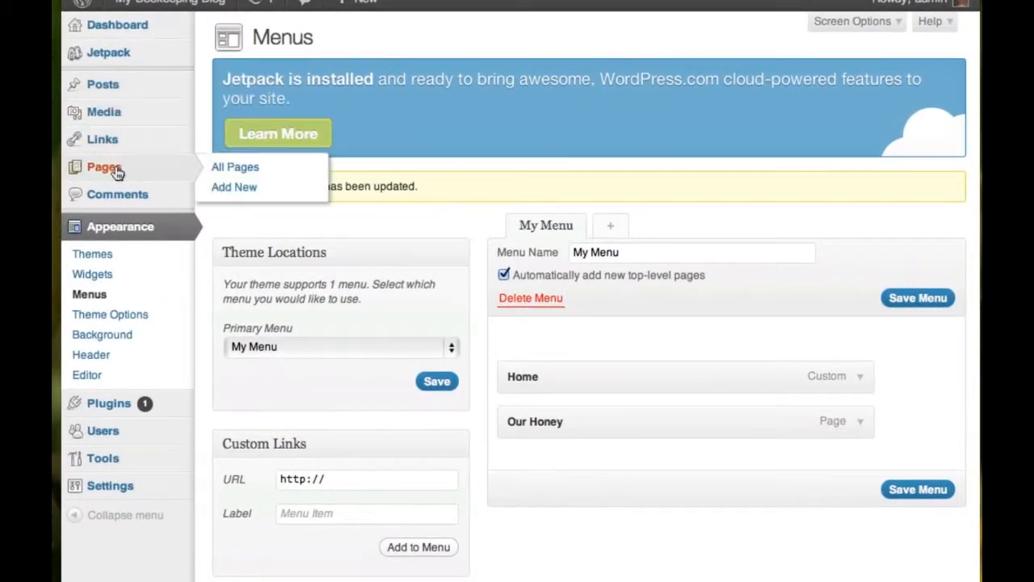
left_click(234, 187)
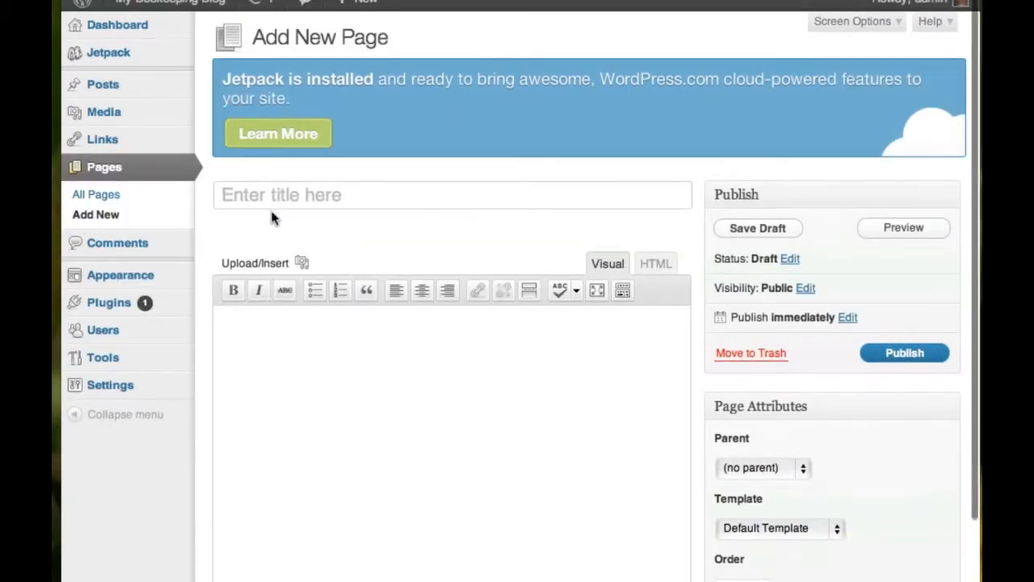
type("About Us")
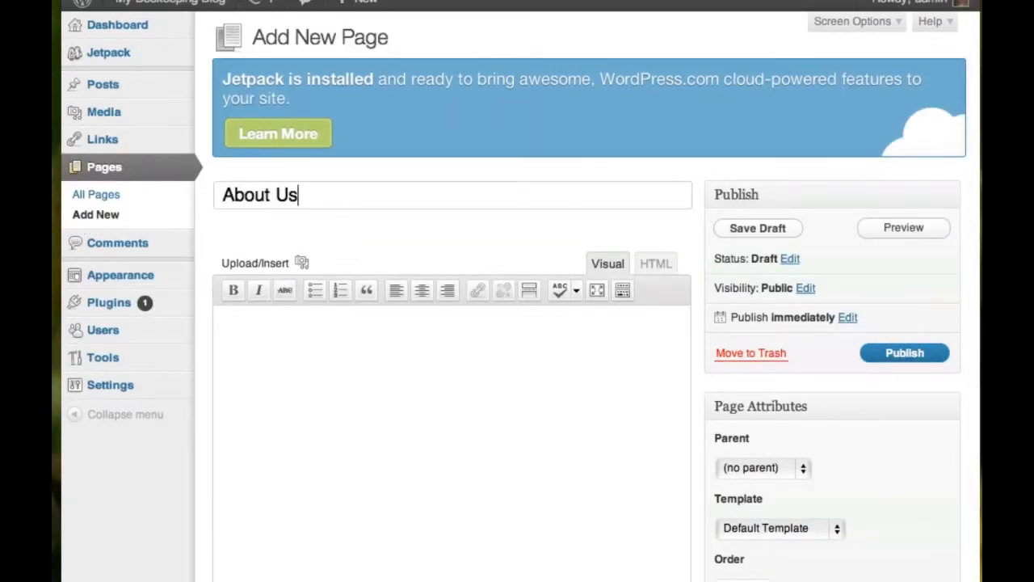
Enter "This page will tell people all about us." as the About Us page's body text and publish the page.
left_click(280, 358)
type("This p")
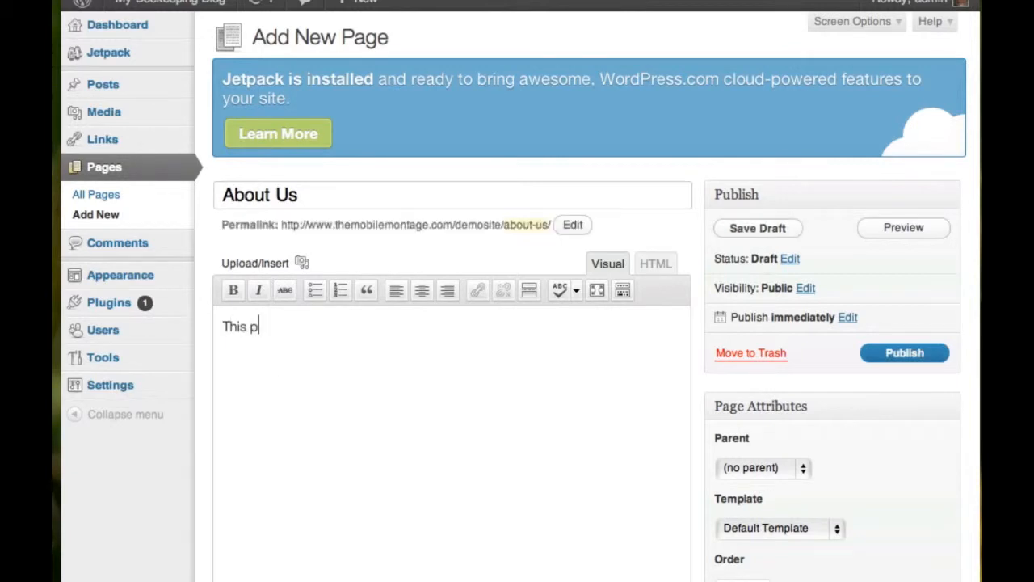
type("age will tell peo")
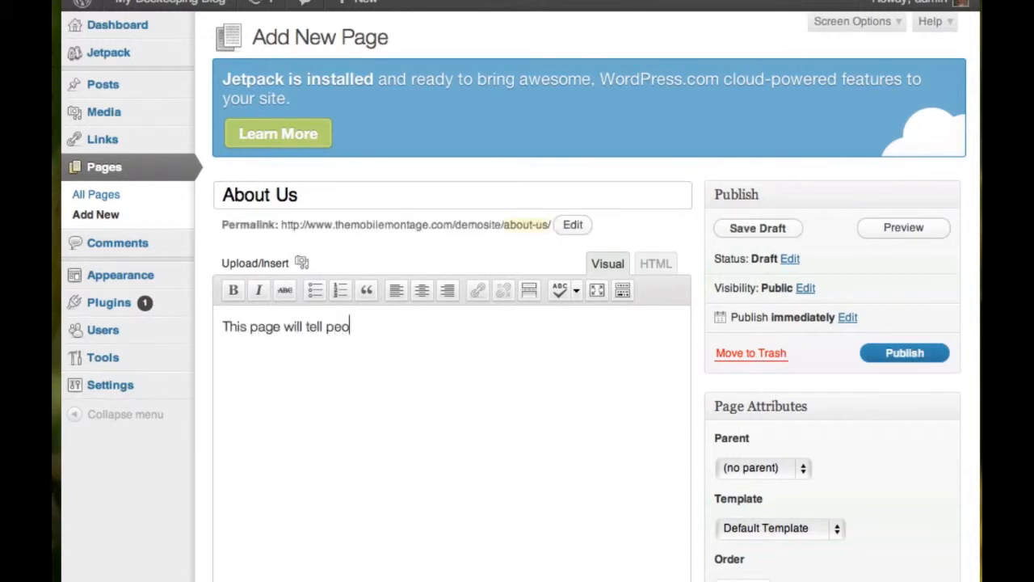
type("bout us.")
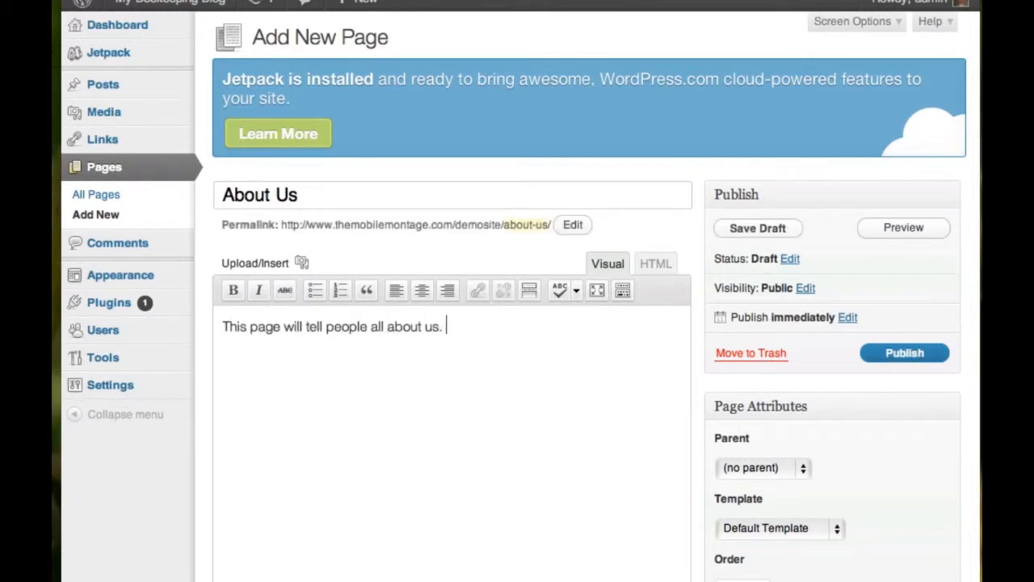
left_click(885, 349)
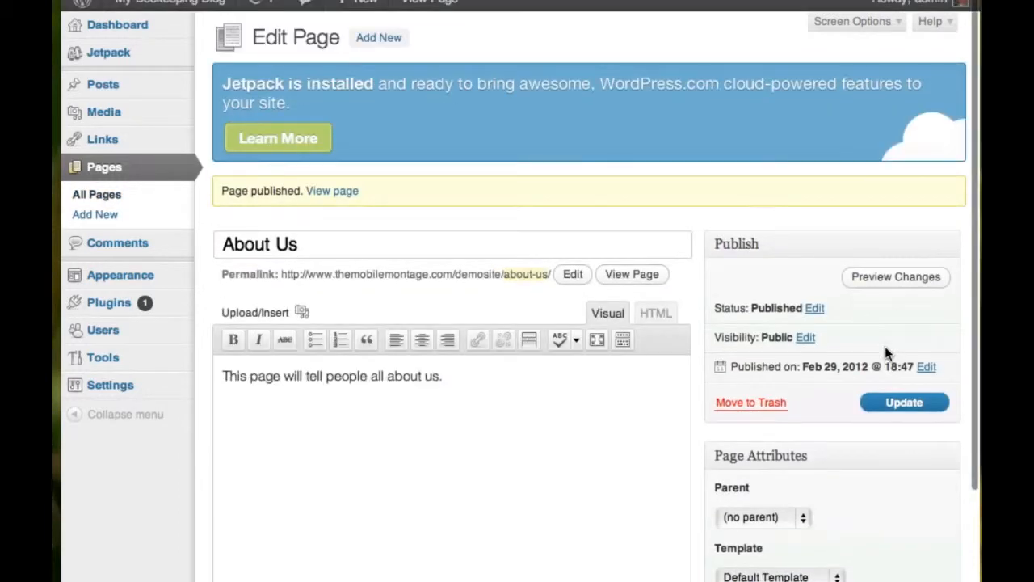
Check the items of My Menu in the administration and view the About Us page from the live blog's navigation menu.
mouse_move(132, 282)
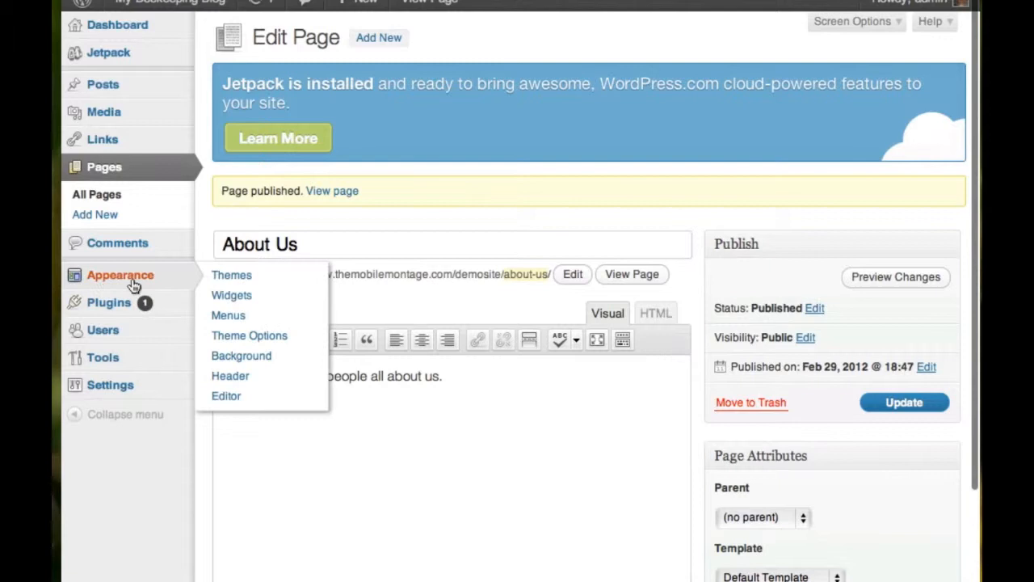
left_click(232, 319)
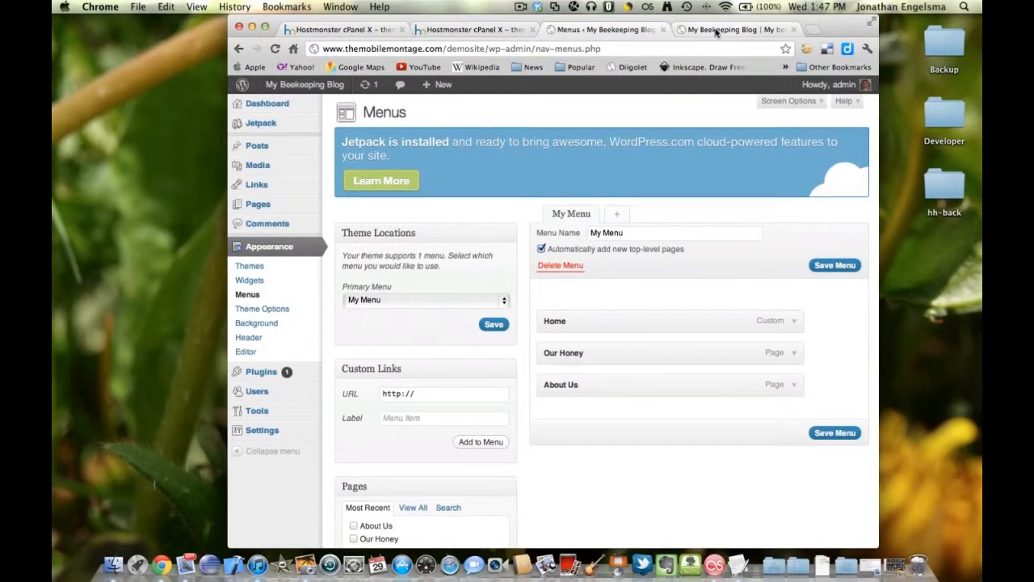
left_click(716, 33)
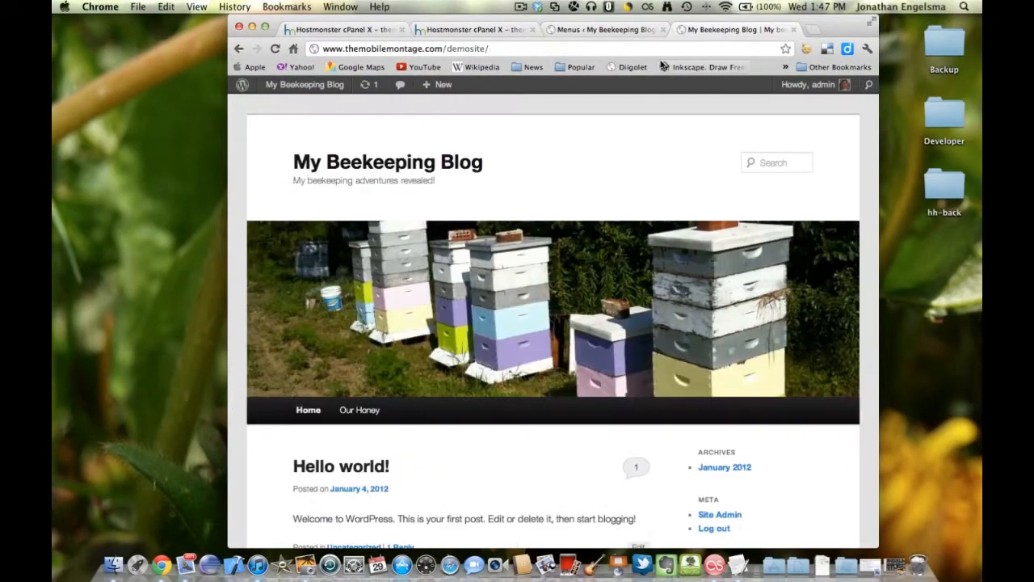
left_click(308, 85)
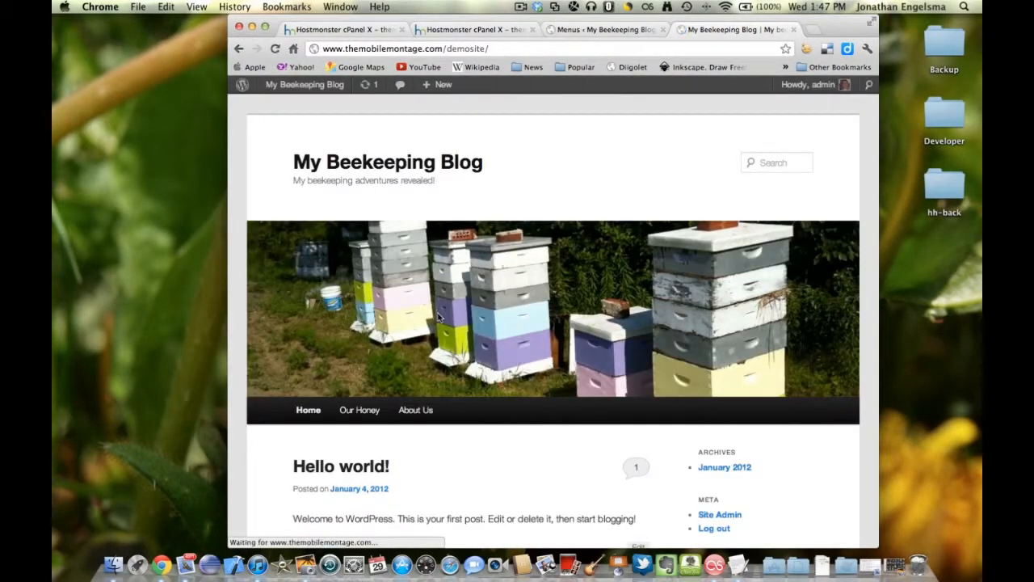
left_click(419, 413)
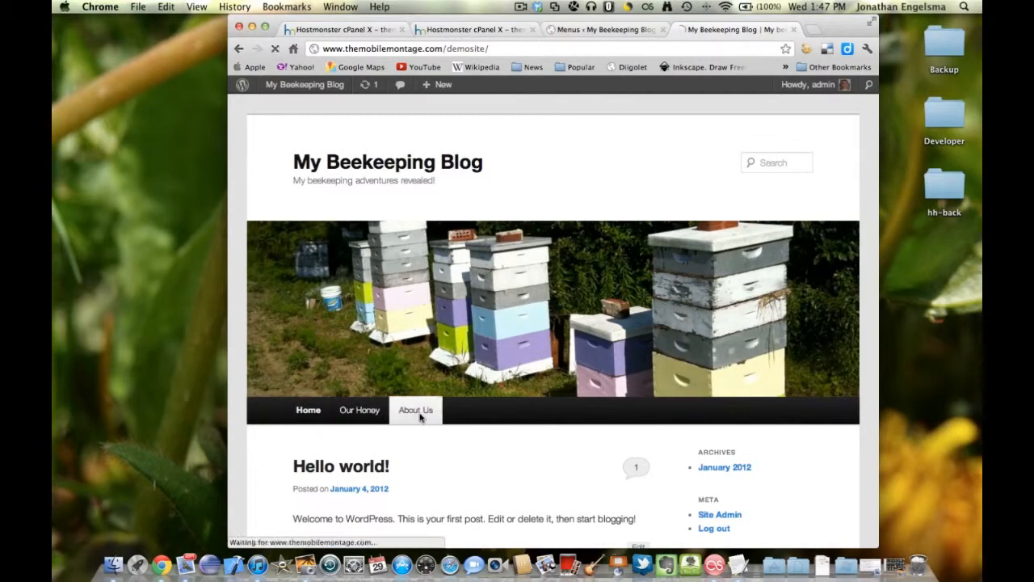
scroll(488, 469, "down", 3)
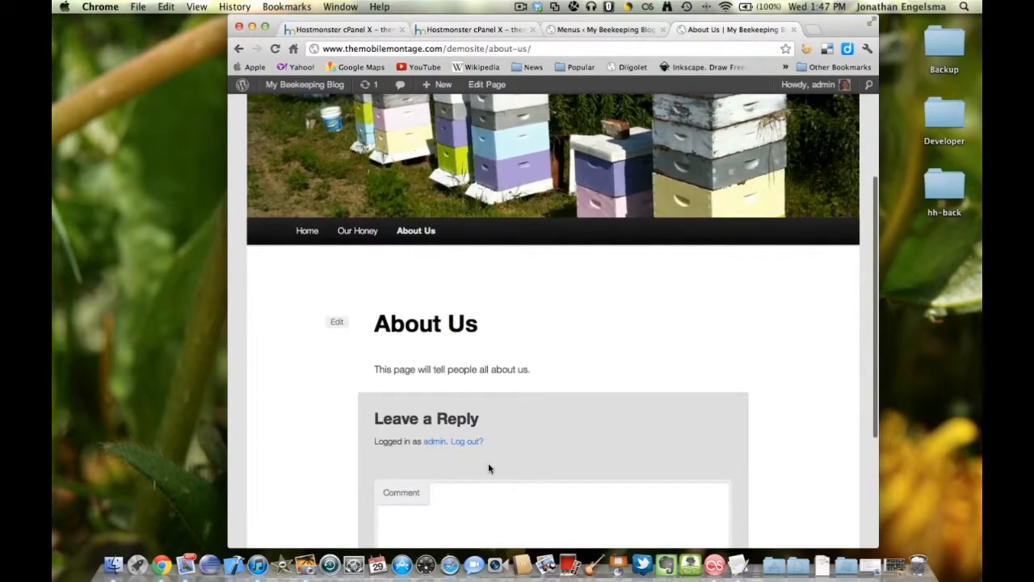